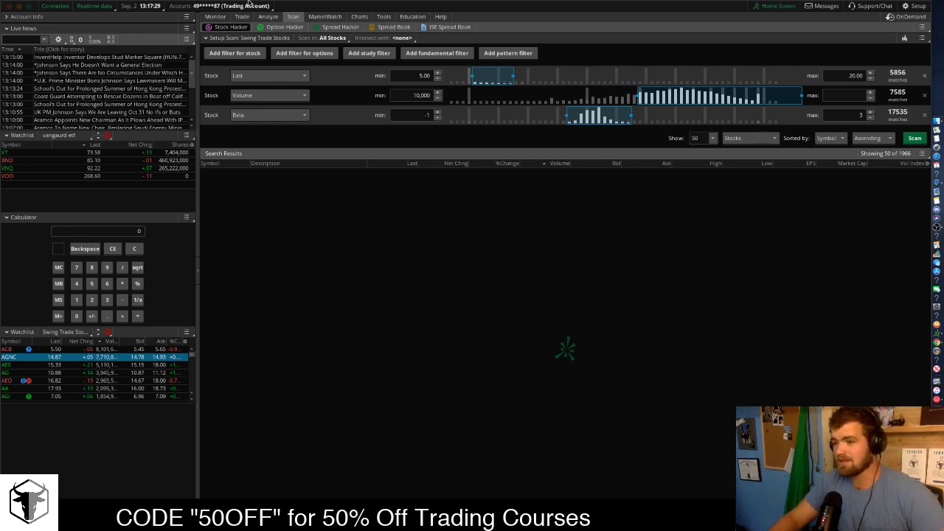
Set the maximum last price of the stock filter to 30 and run the scan
mouse_move(911, 4)
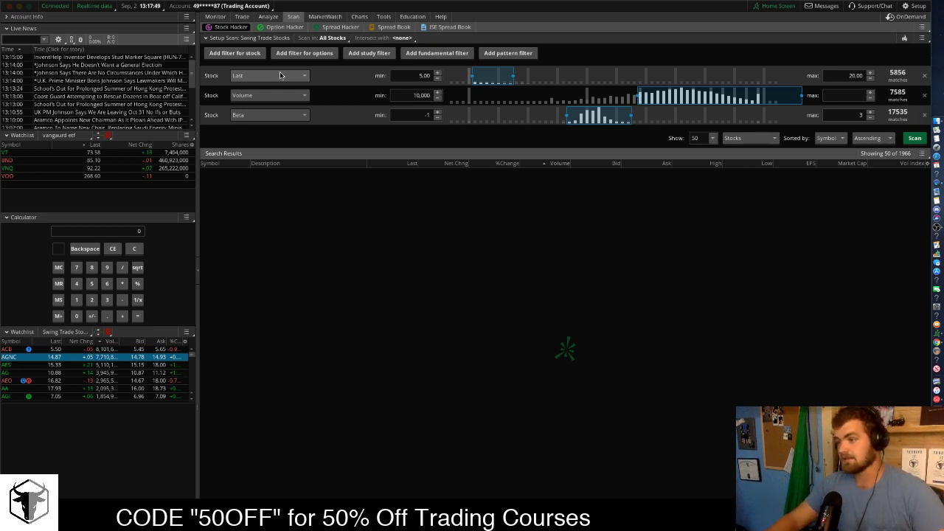
left_click(854, 76)
type("30")
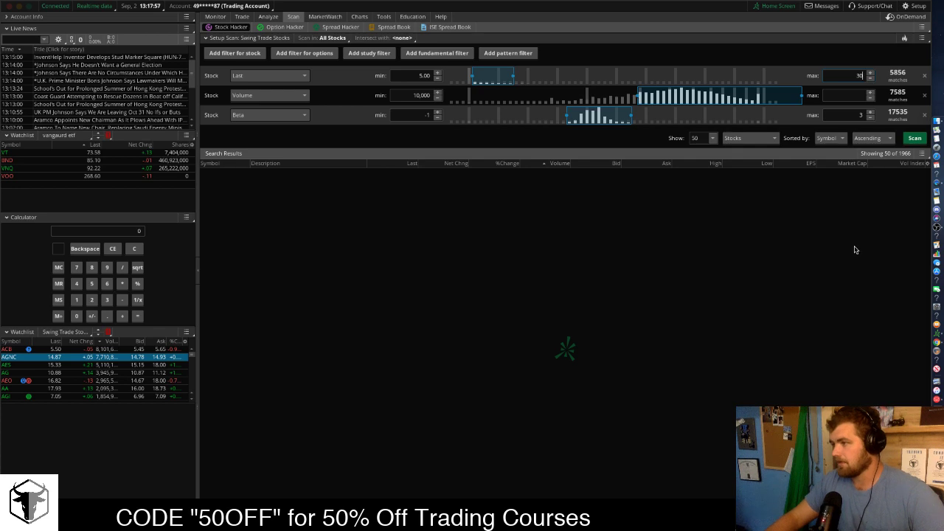
left_click(913, 139)
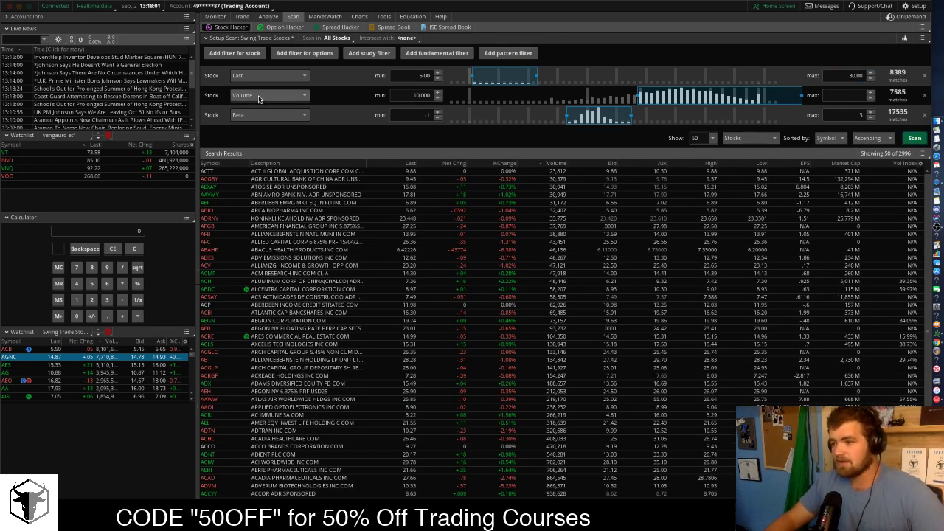
Rerun the scan with the volume minimum kept at 10,000 and sort the results by volume, highest first
left_click(422, 95)
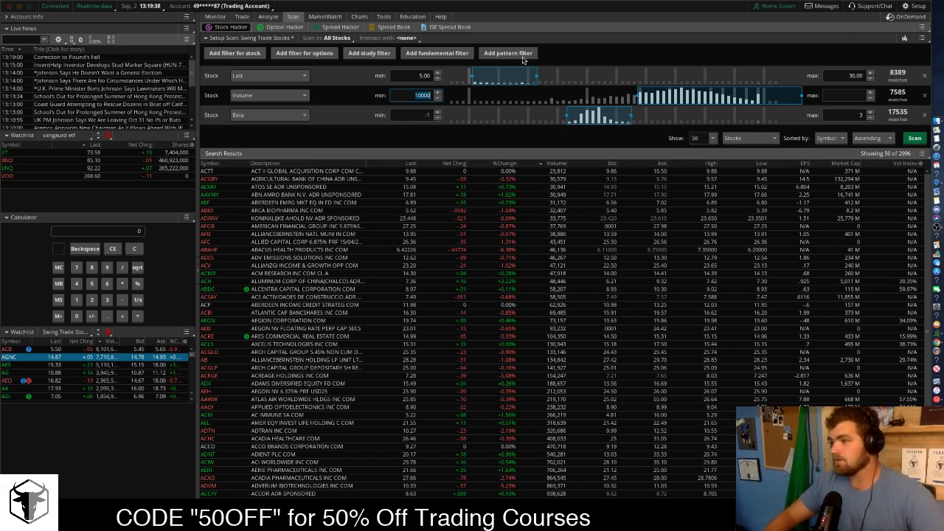
left_click(915, 139)
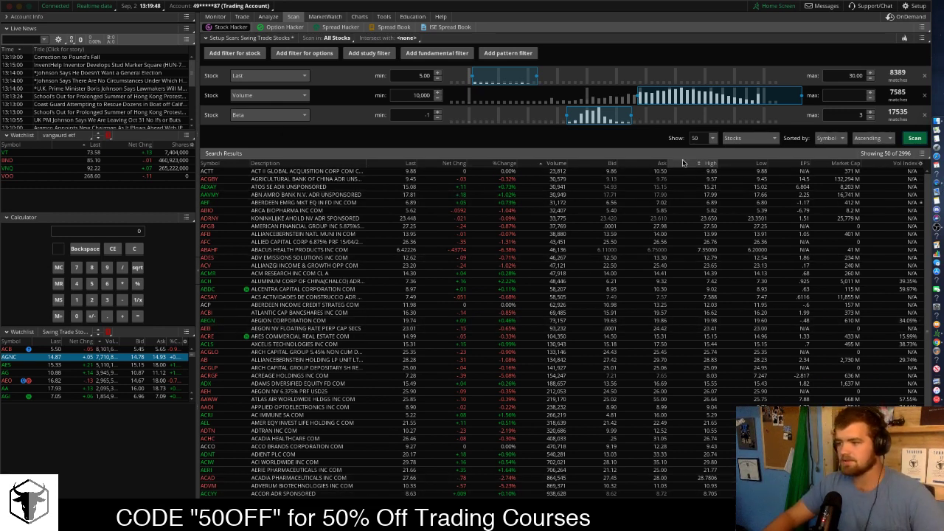
left_click(556, 163)
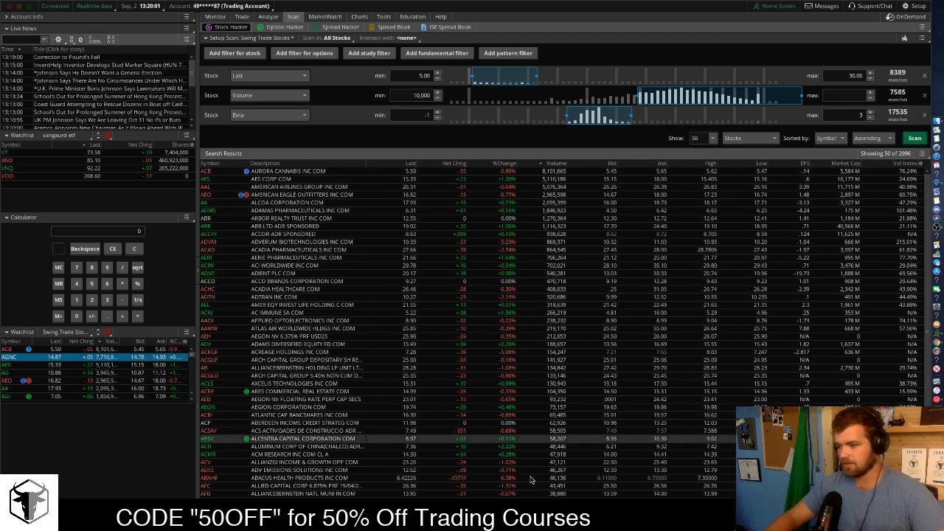
scroll(536, 457, "down", 2)
scroll(539, 332, "up", 2)
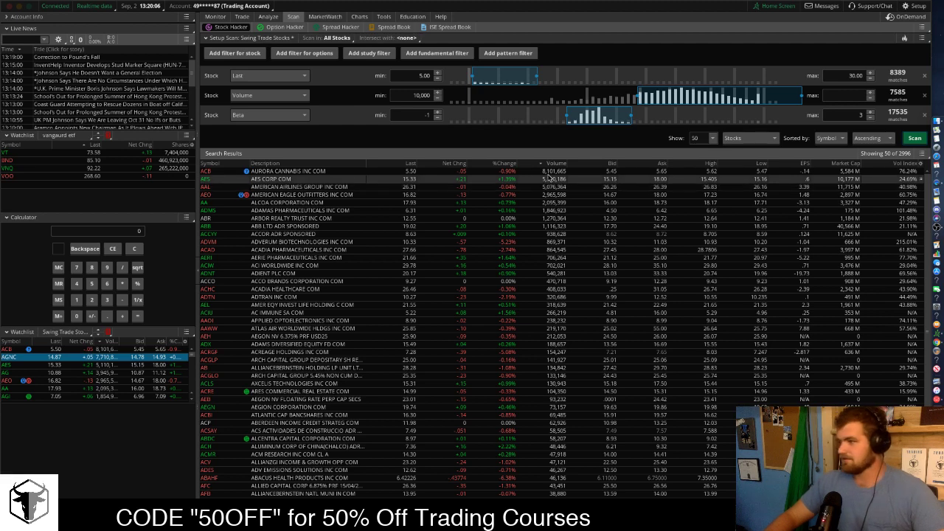
Save the scan query as Swing Trade Stocks, overwriting the existing query of that name
left_click(921, 38)
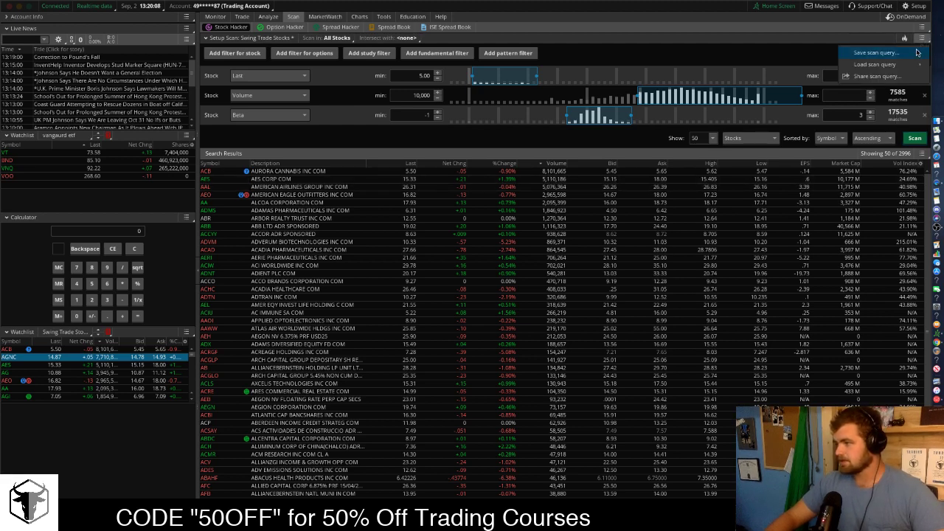
left_click(915, 53)
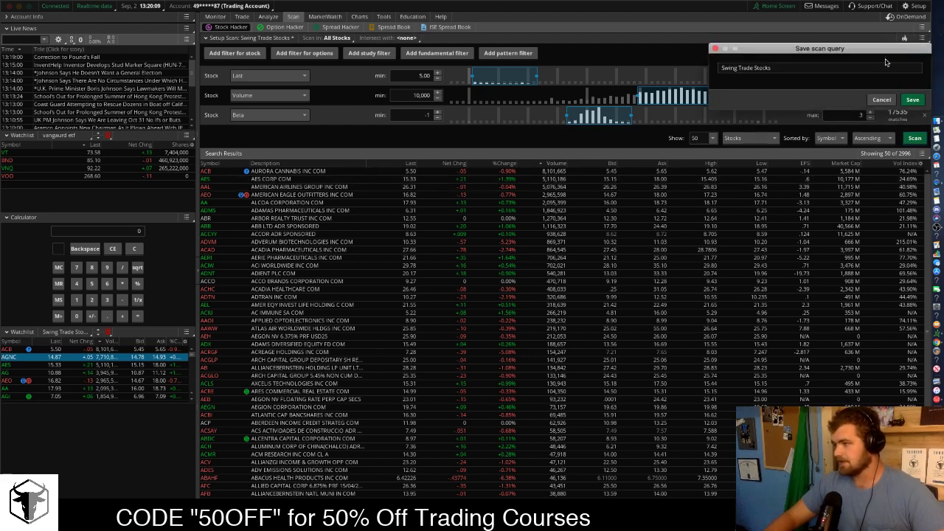
left_click(913, 99)
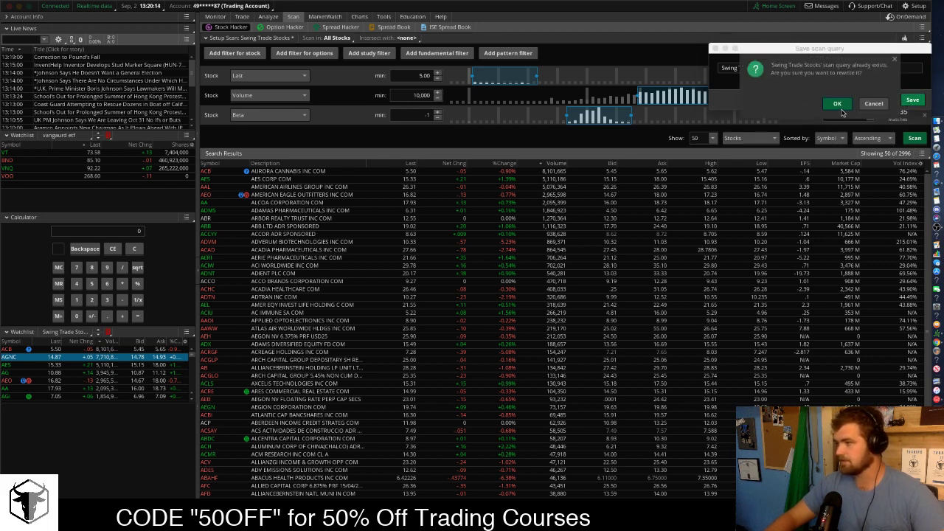
left_click(838, 104)
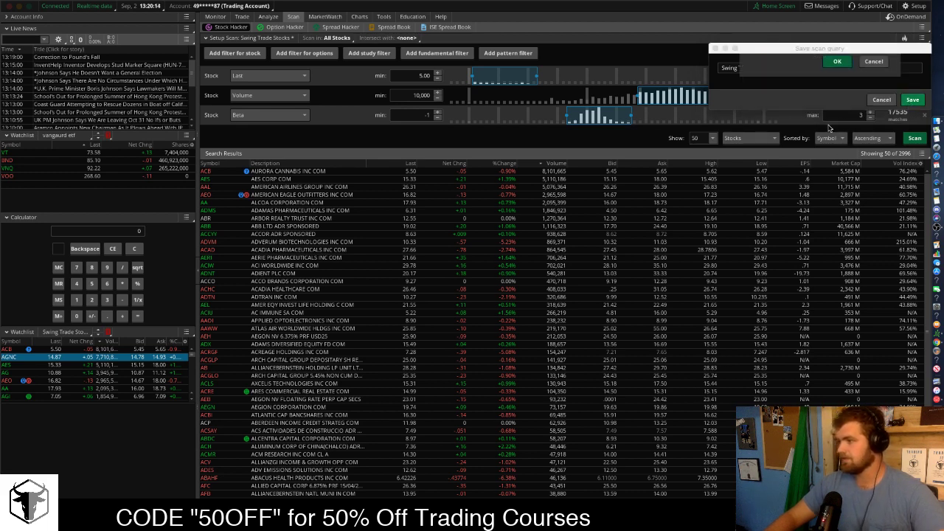
left_click(913, 99)
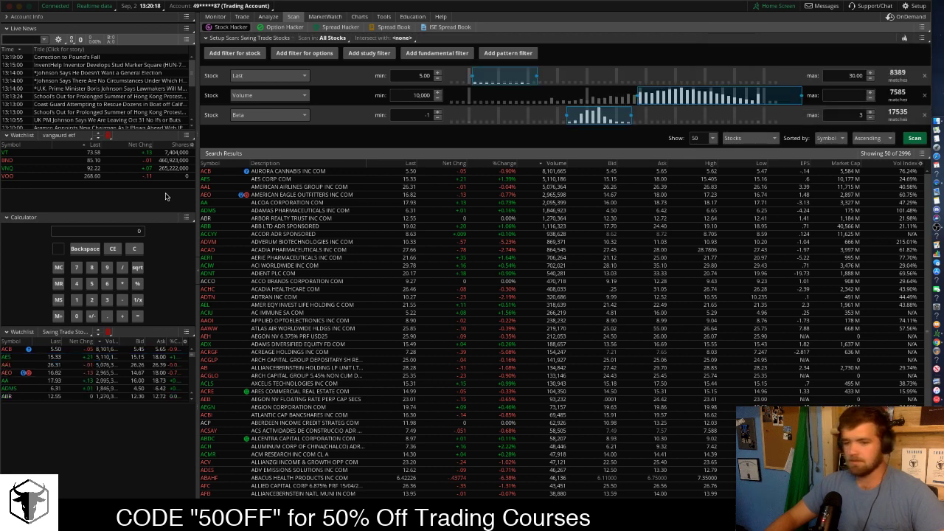
Switch to the charts view and delete the Swing Trade Stocks watchlist gadget from the sidebar
left_click(361, 16)
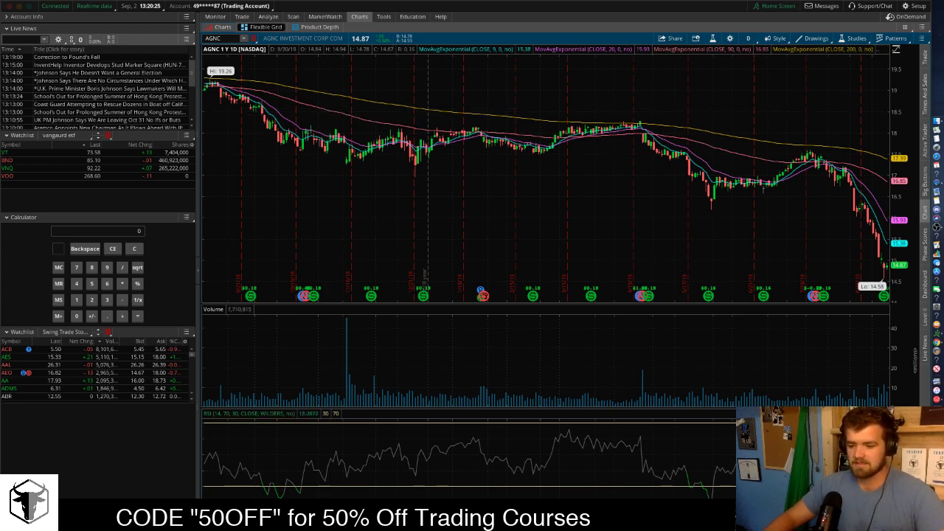
left_click(187, 332)
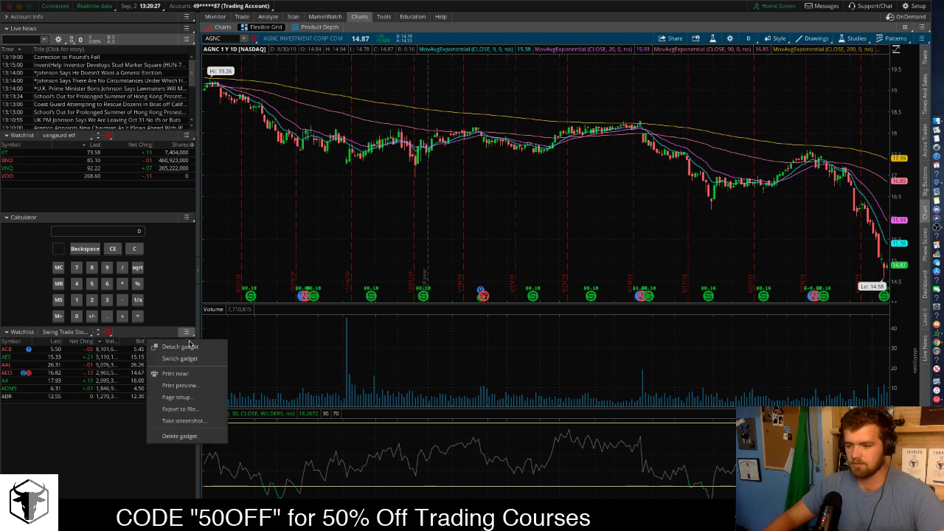
left_click(181, 436)
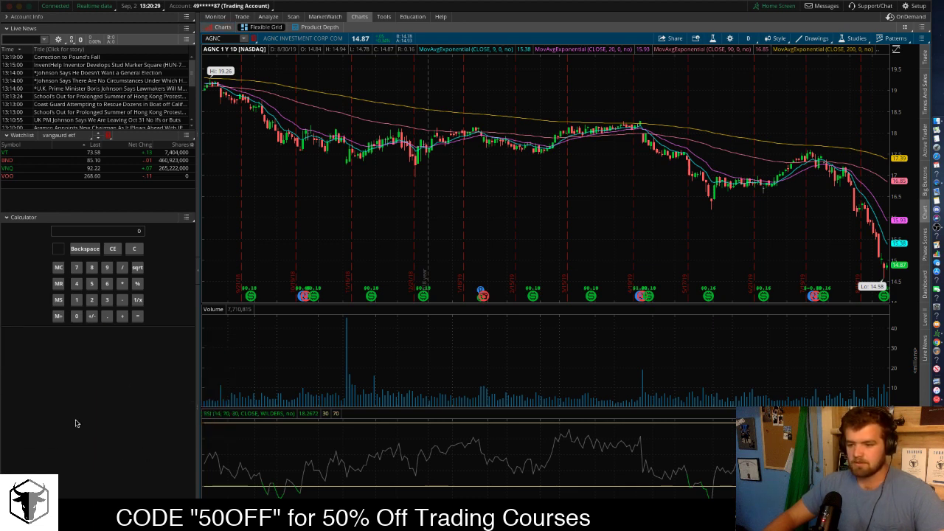
Add a new Watchlist gadget below the calculator and load the personal Swing Trade Stocks list into it
left_click(111, 443)
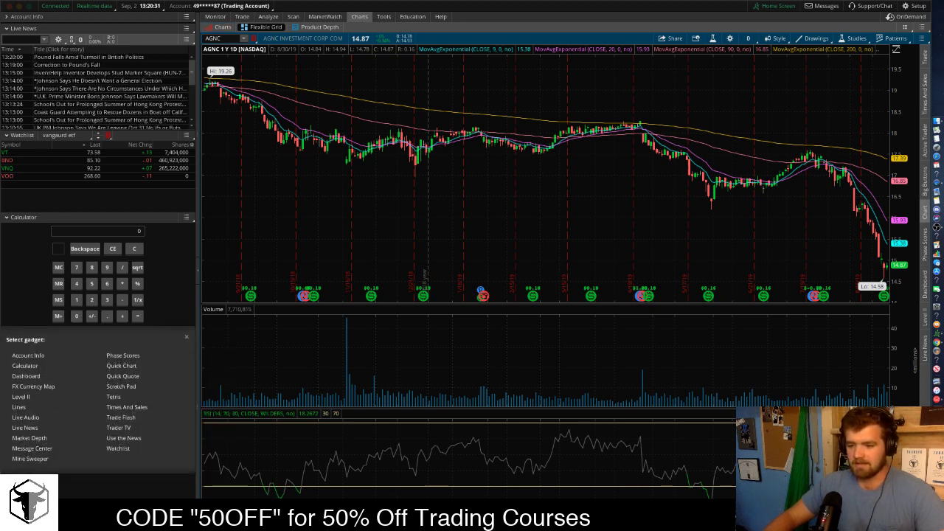
left_click(117, 460)
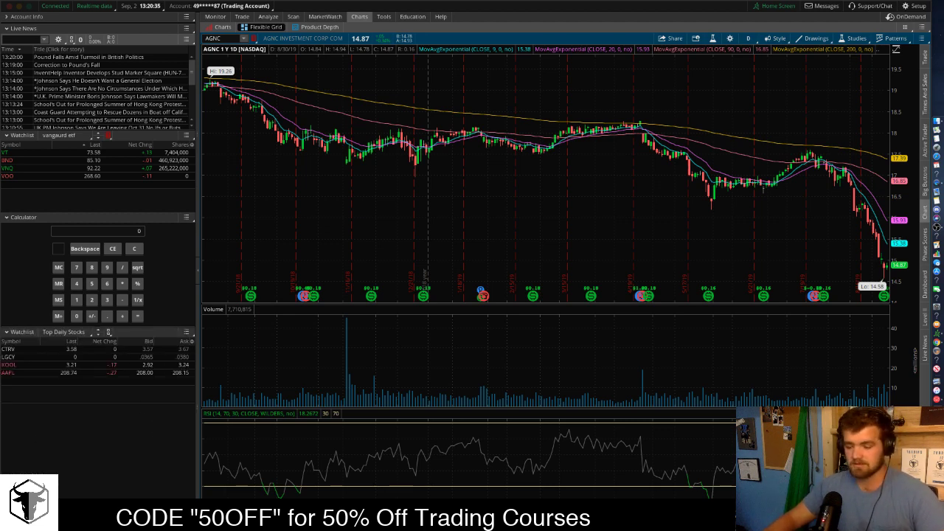
left_click(65, 332)
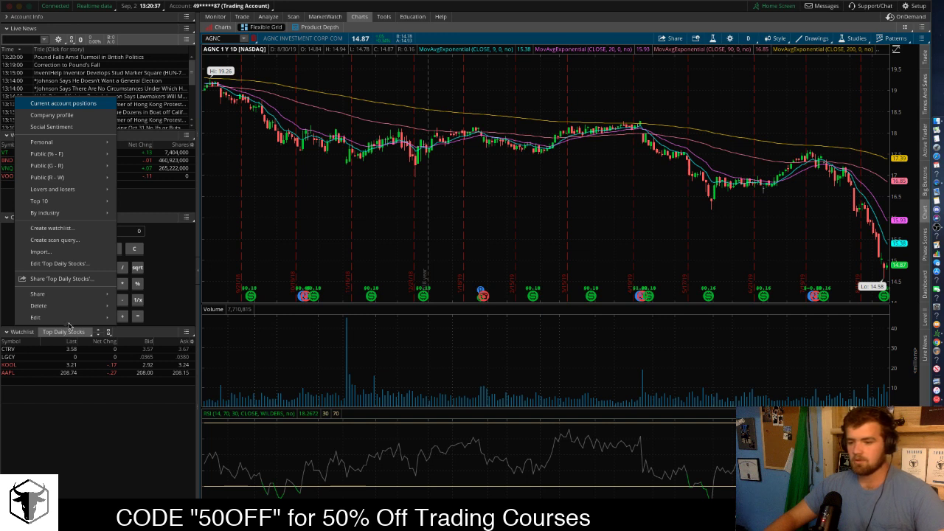
mouse_move(82, 145)
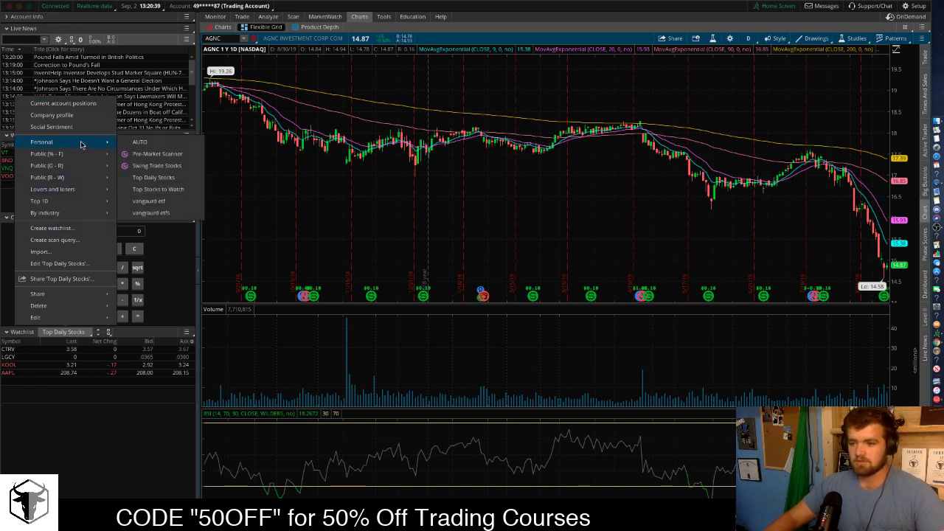
left_click(157, 166)
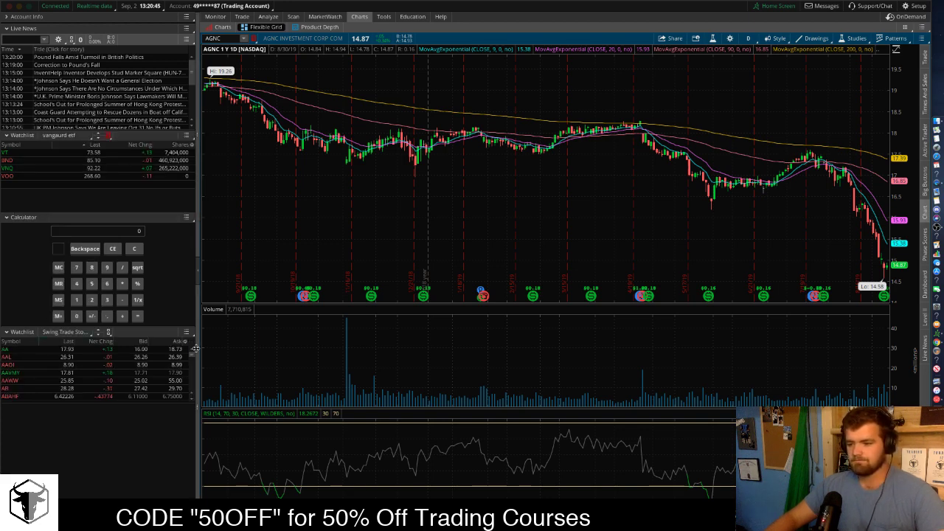
Link the Swing Trade Stocks watchlist to the chart with the red symbol link and display AA on the chart
left_click(59, 358)
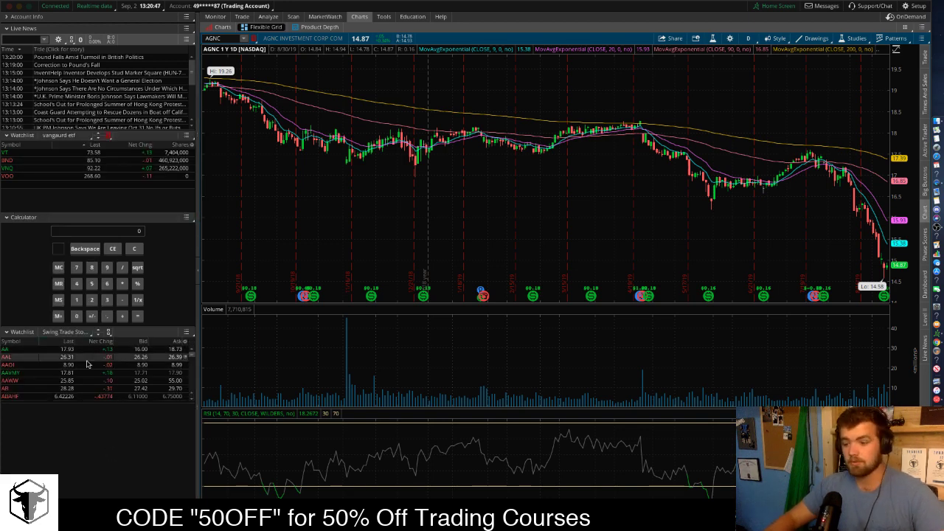
left_click(140, 349)
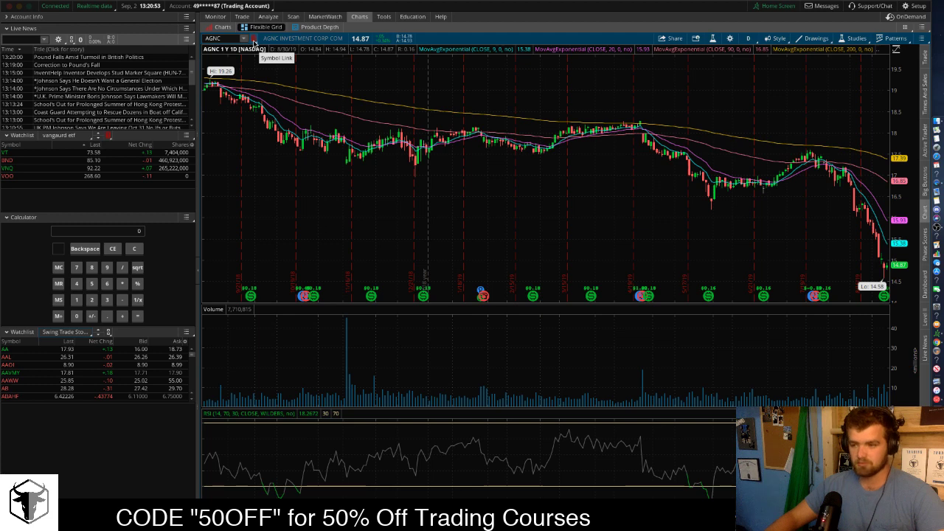
left_click(109, 333)
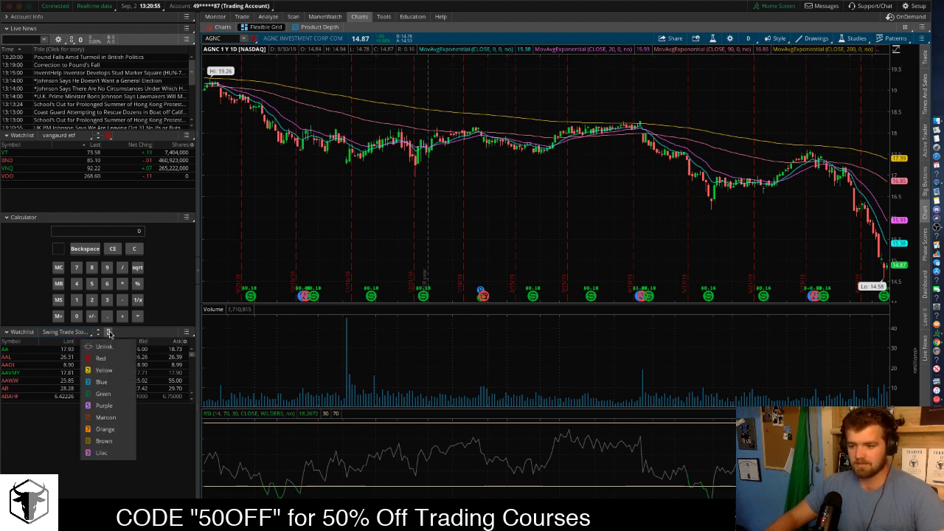
left_click(101, 358)
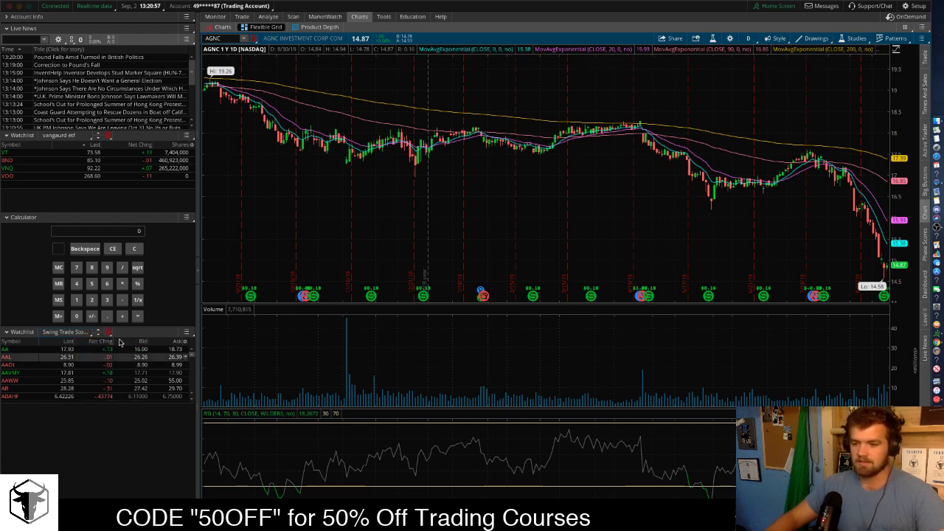
left_click(21, 350)
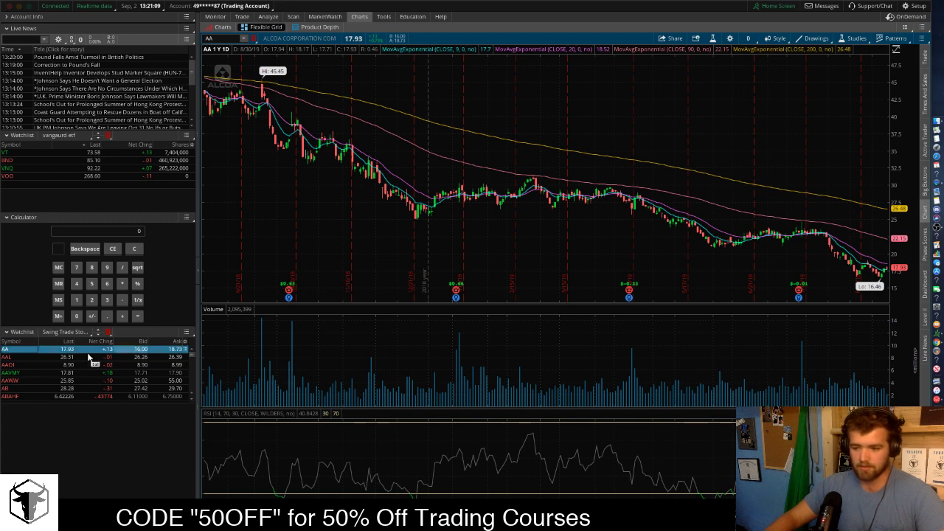
Customize the watchlist columns by adding Volume and placing it directly after Last
right_click(185, 345)
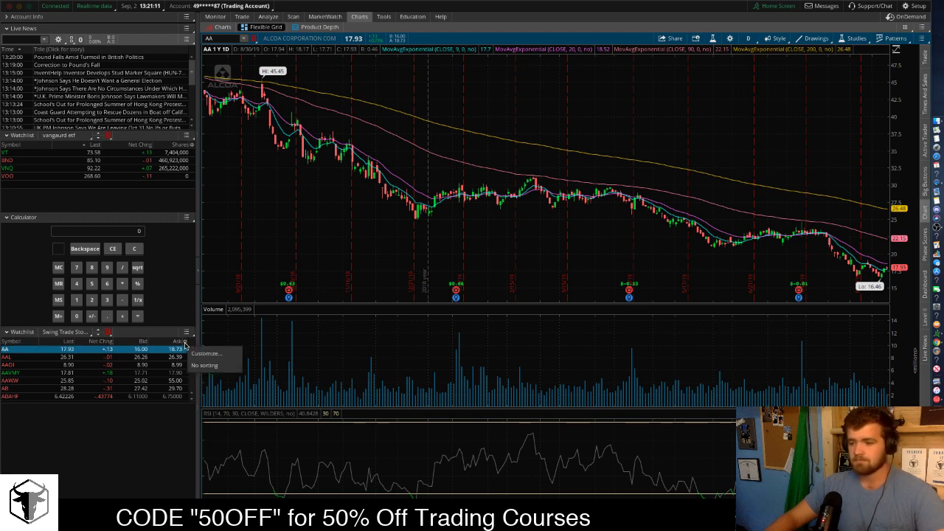
left_click(206, 354)
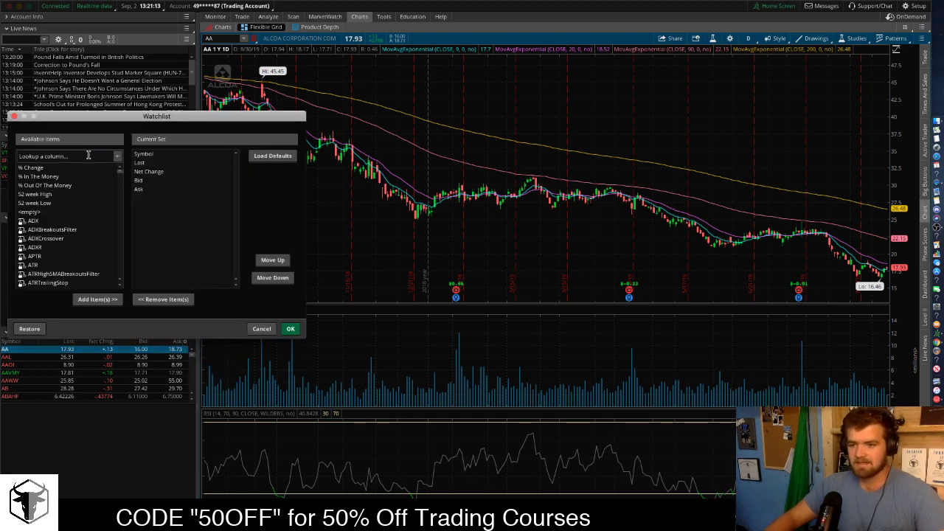
type("volume")
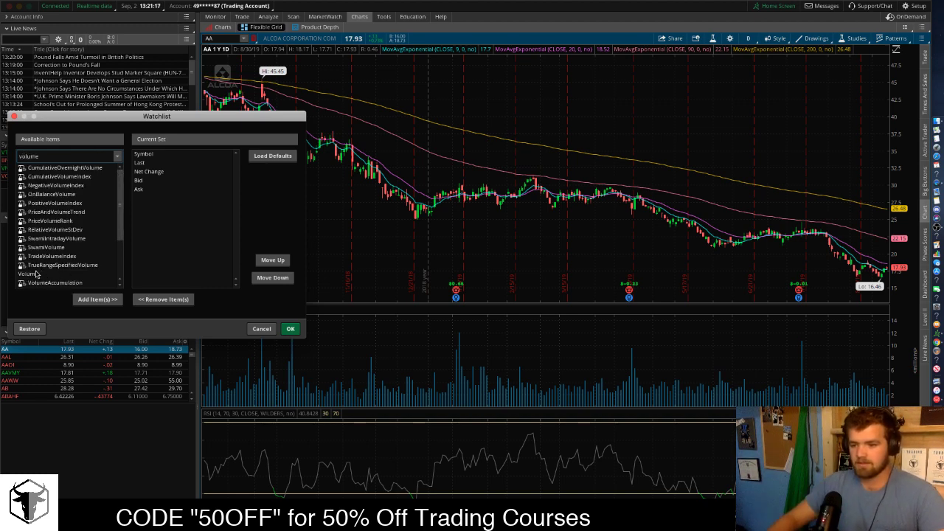
double_click(32, 274)
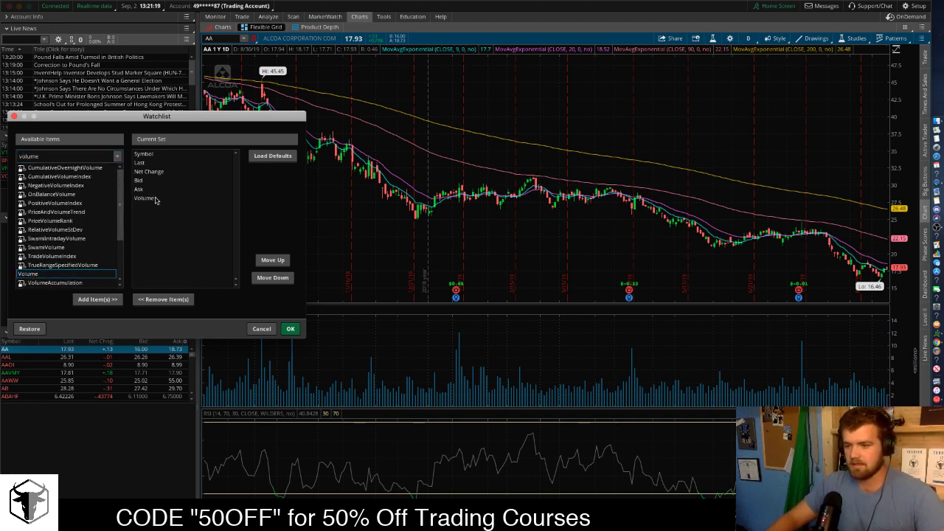
left_click_drag(156, 200, 154, 175)
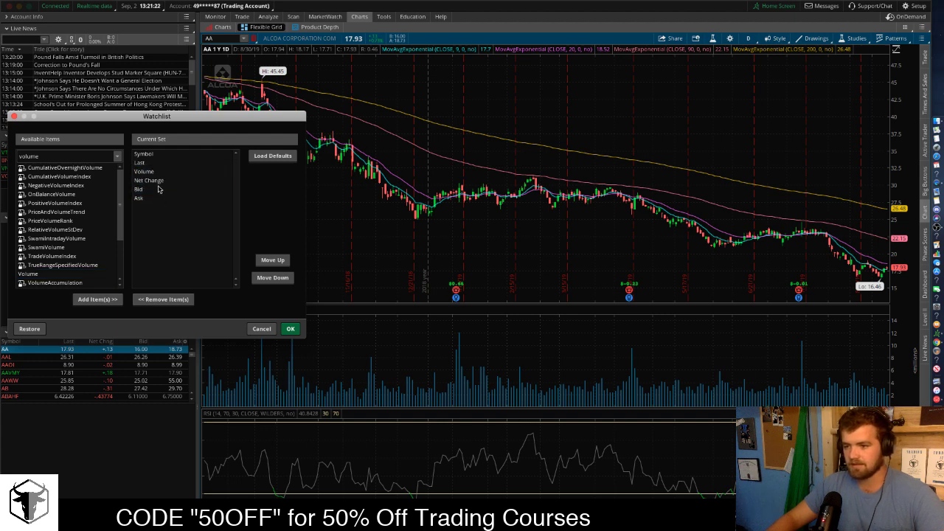
left_click(288, 328)
Adjust the watchlist's column width and sort the stocks by volume, highest first
left_click_drag(88, 341, 97, 341)
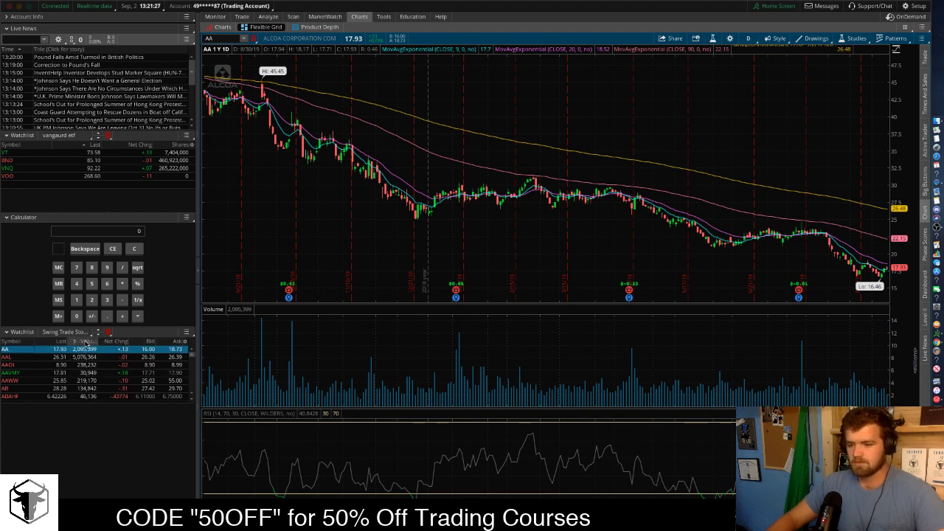
left_click(85, 341)
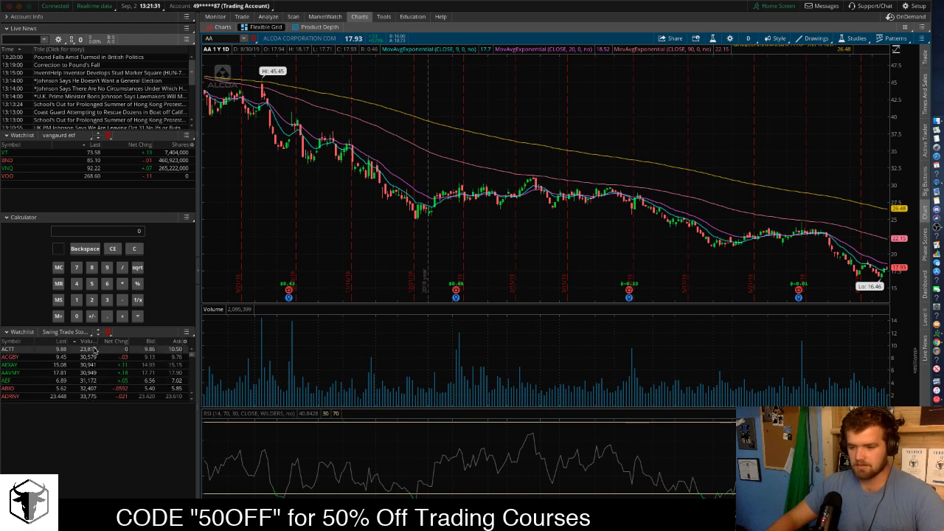
left_click(91, 342)
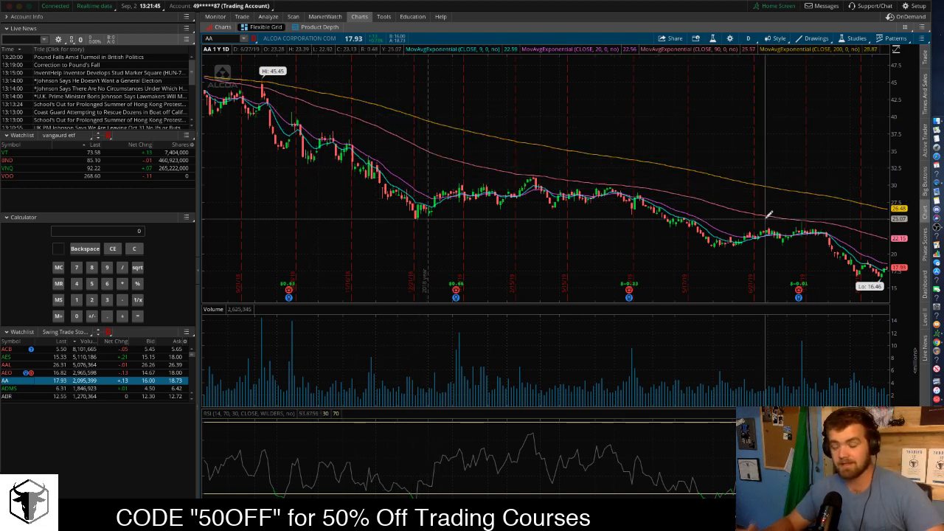
left_click(748, 38)
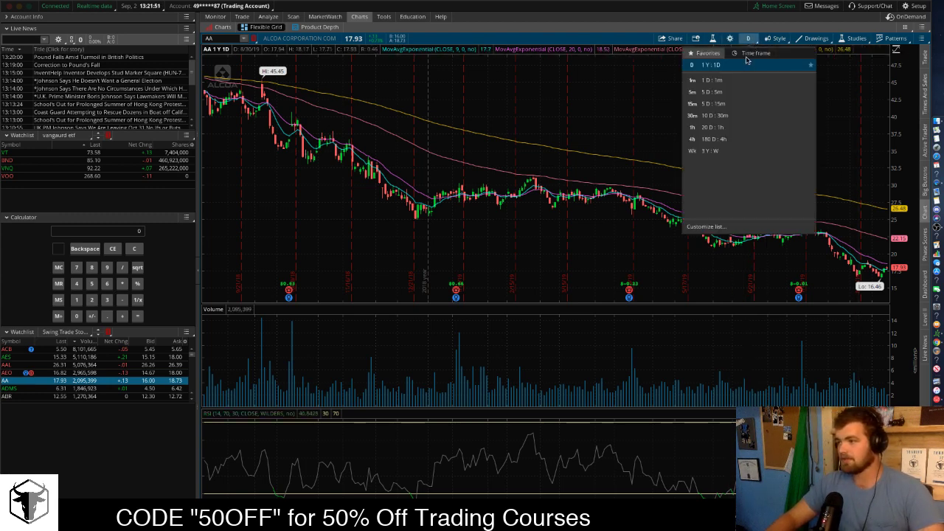
left_click(749, 39)
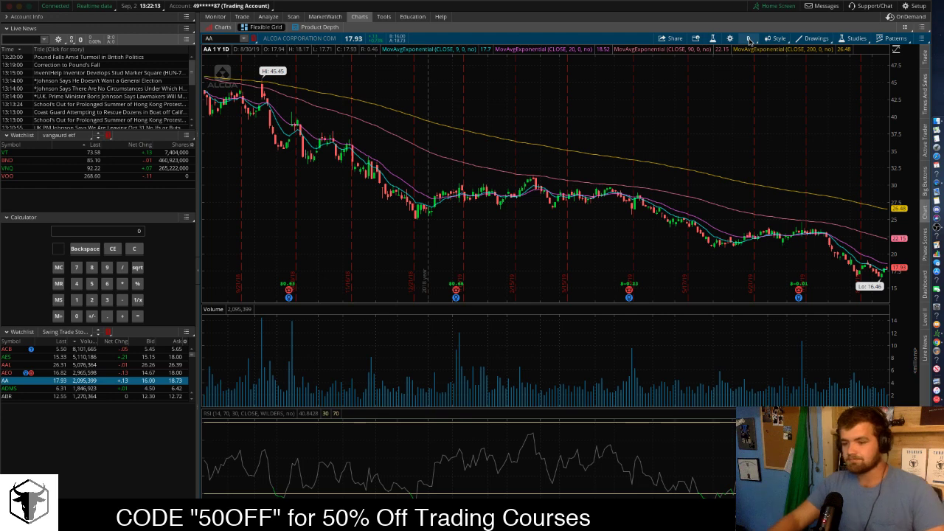
Review the exponential moving averages (9, 20, 90, 200) and the RSI study applied to the AA chart, leaving the study settings as they are
mouse_move(708, 9)
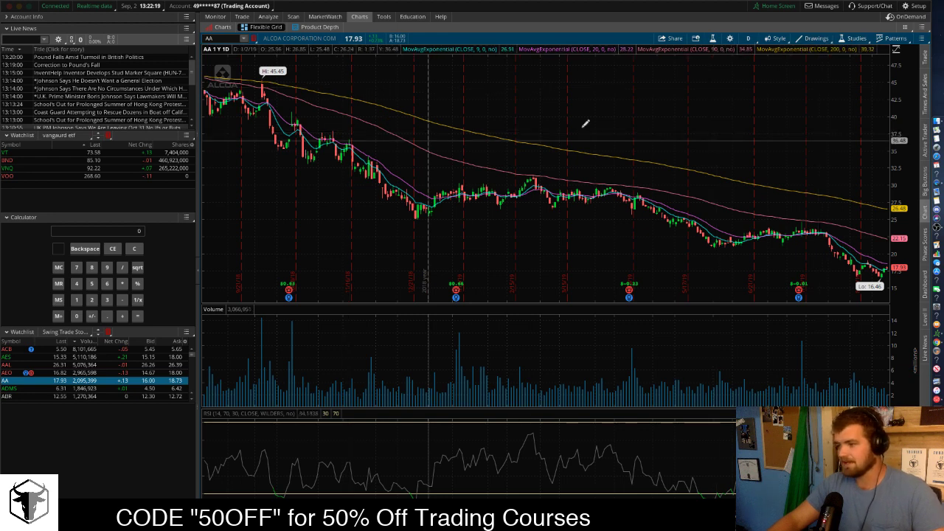
left_click(857, 39)
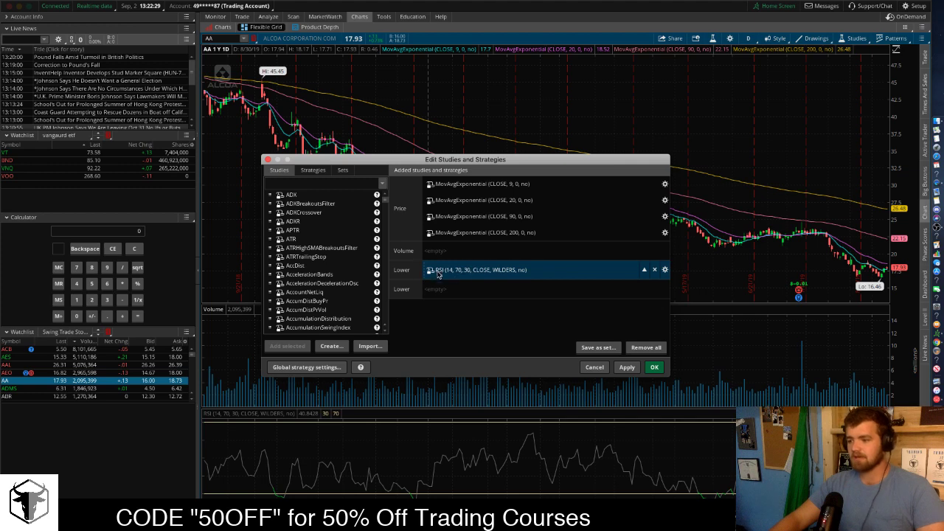
left_click_drag(472, 160, 486, 78)
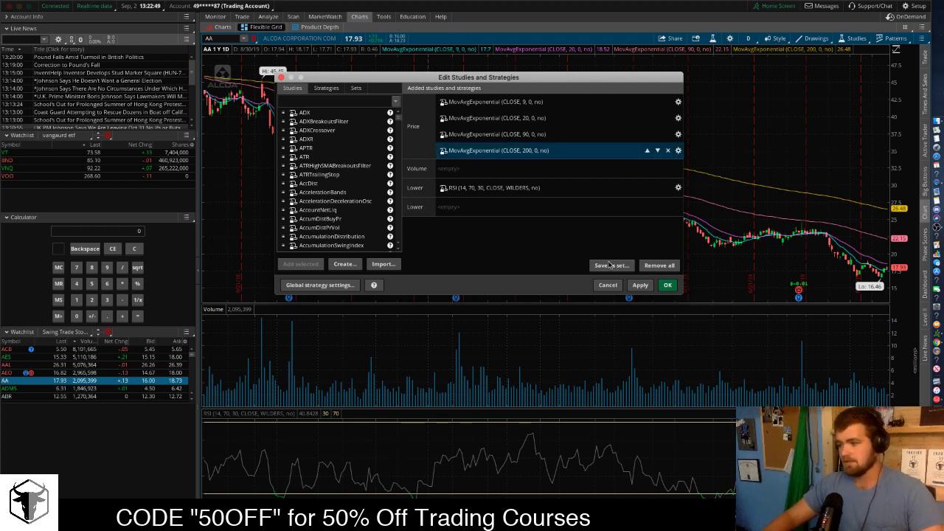
left_click(666, 286)
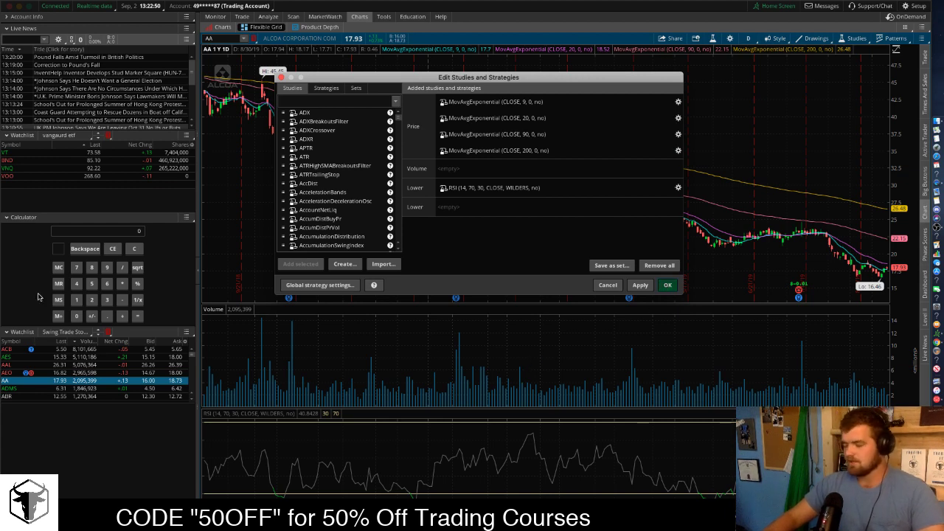
left_click(666, 284)
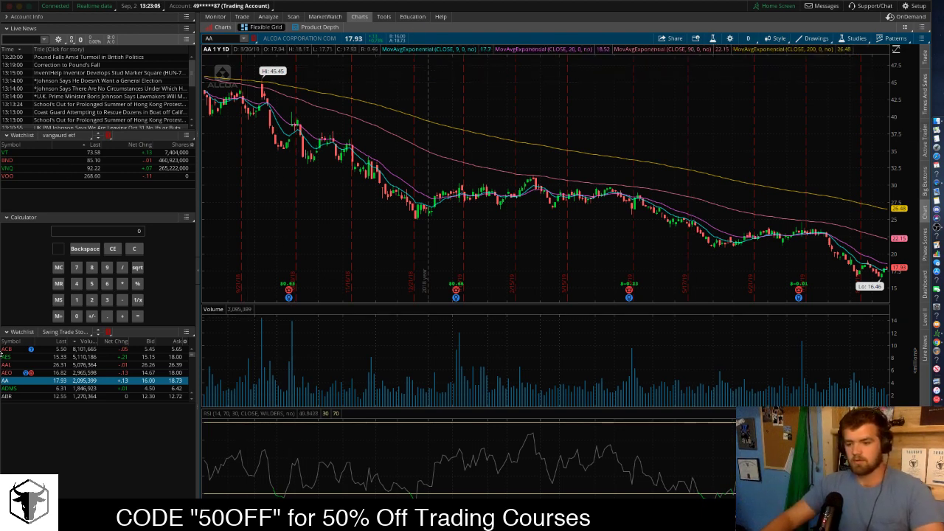
Display ACB from the swing trade watchlist and create an alert for a mark price at or above 7.52
left_click(11, 351)
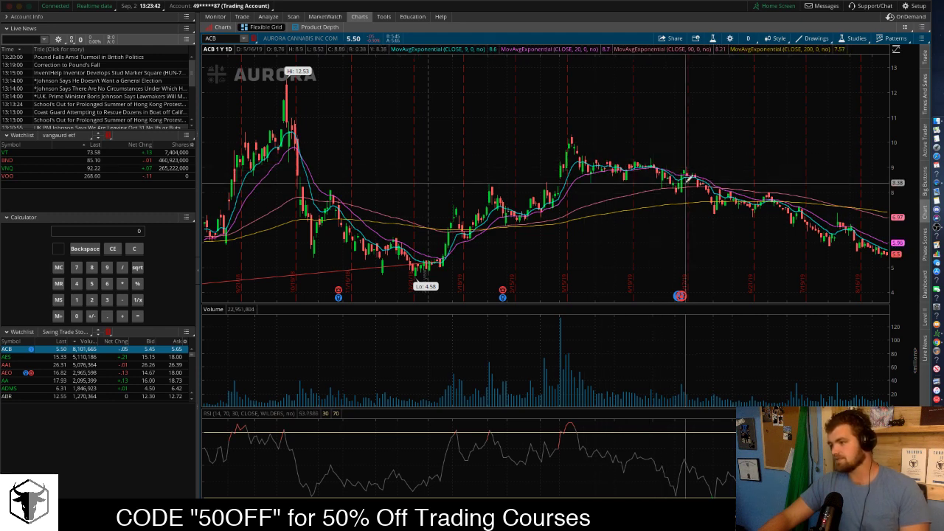
right_click(891, 201)
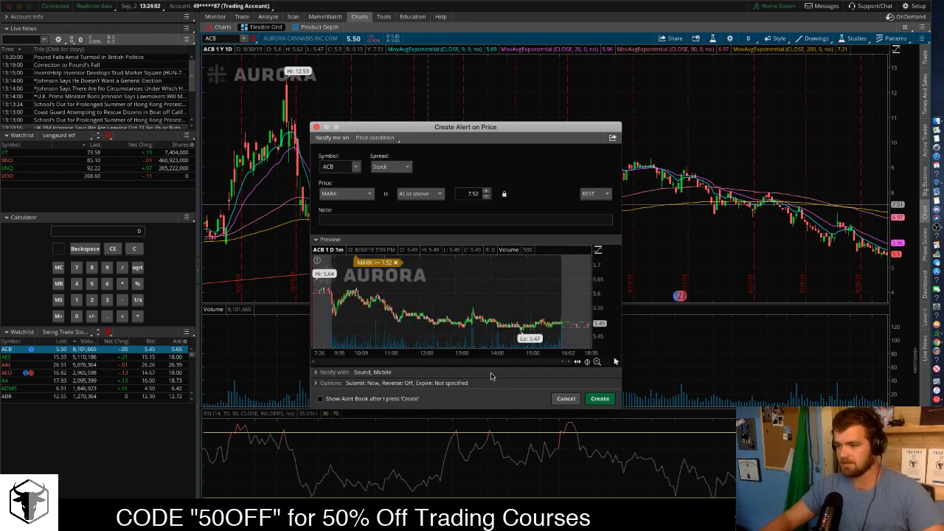
left_click(475, 195)
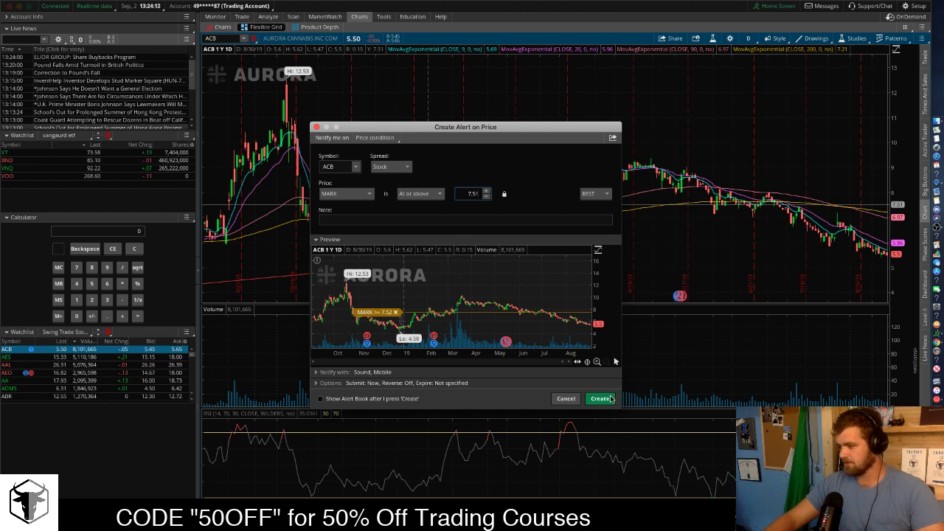
key("Escape")
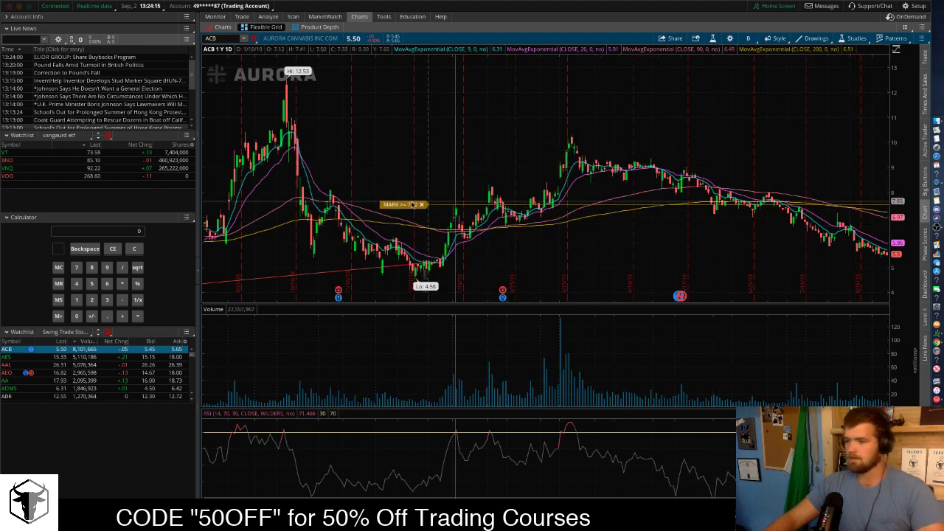
Show AES on a three-year weekly chart and create an alert for a mark price at or above 17.05
left_click(10, 358)
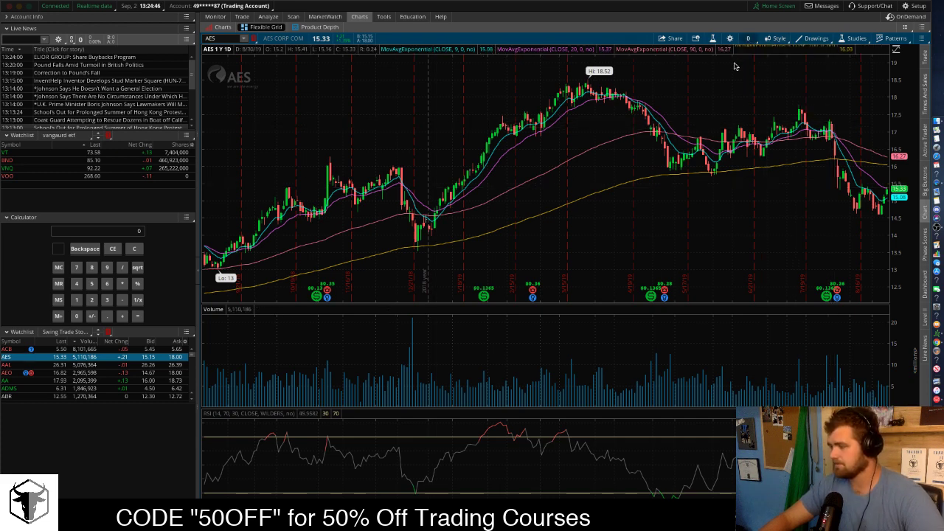
left_click(748, 37)
left_click(728, 150)
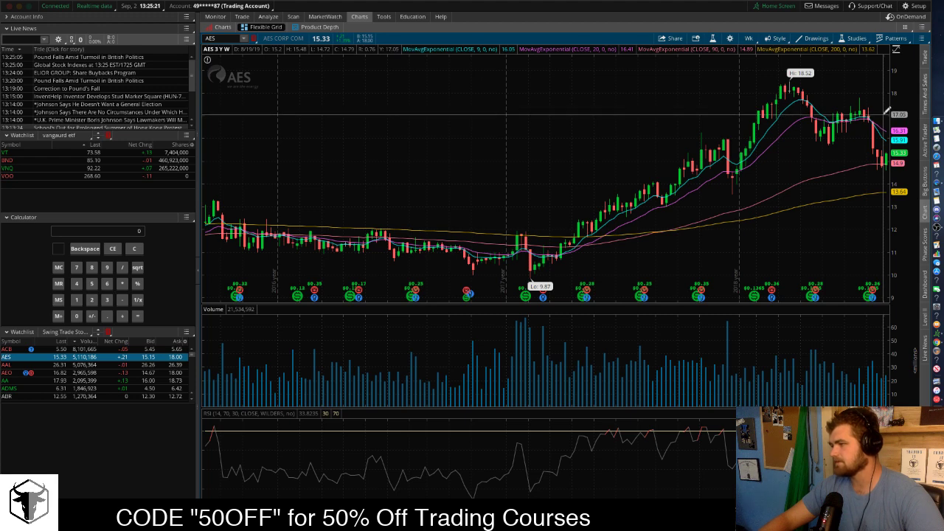
right_click(888, 109)
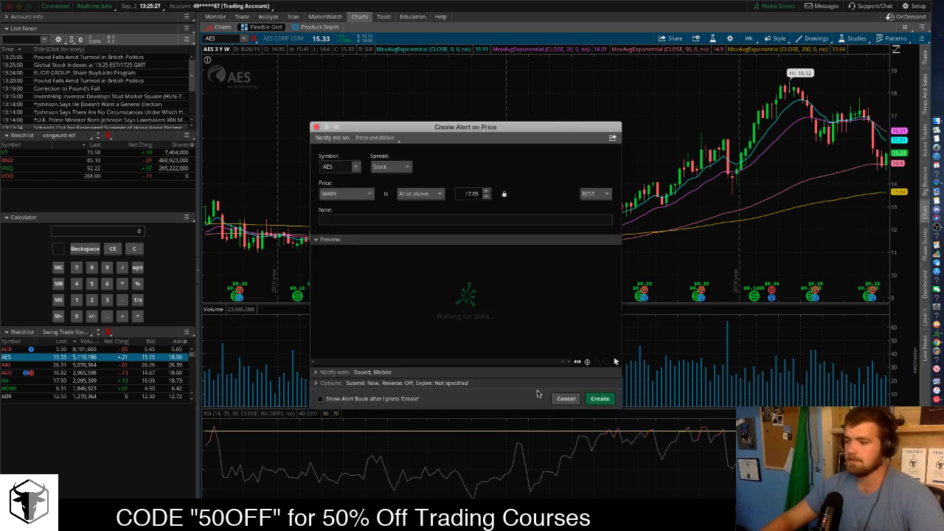
left_click(601, 398)
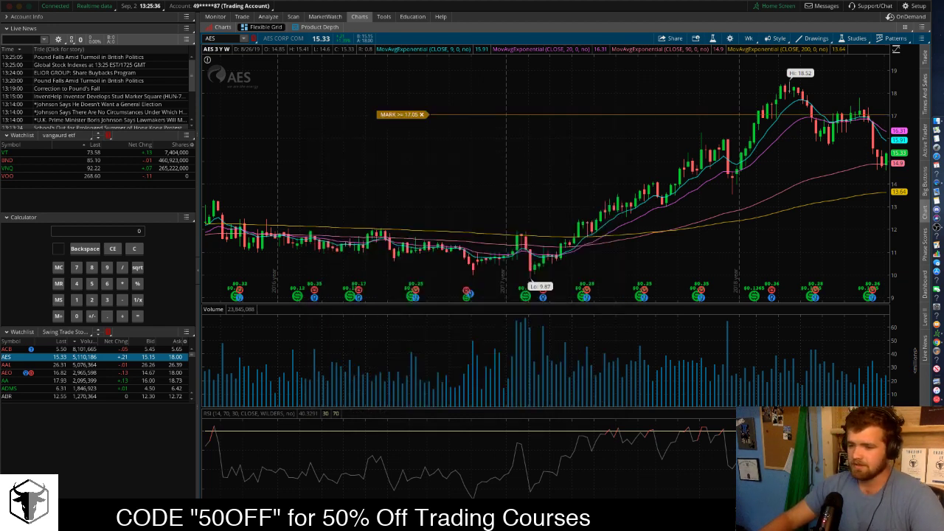
Display AAL and draw two descending trendlines, one along the highs from the early-2018 peak and one along the lows
left_click(7, 365)
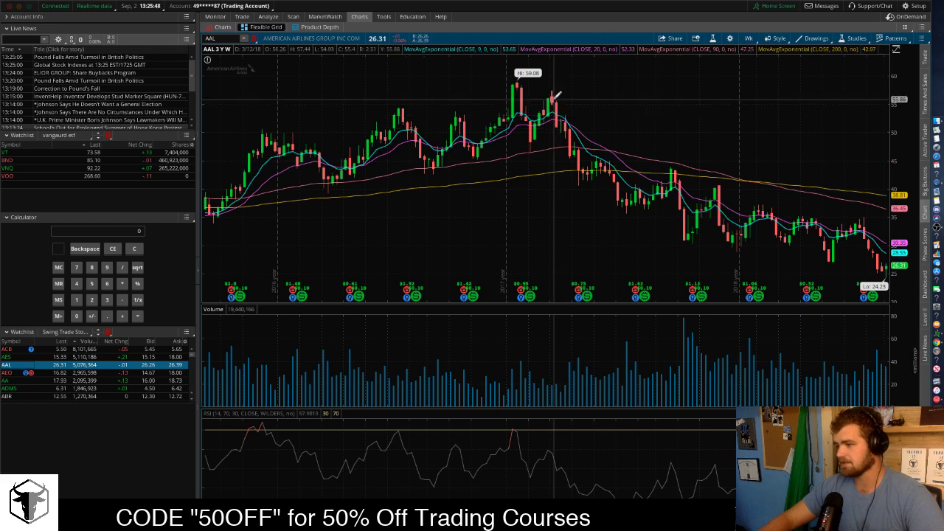
left_click_drag(553, 98, 886, 228)
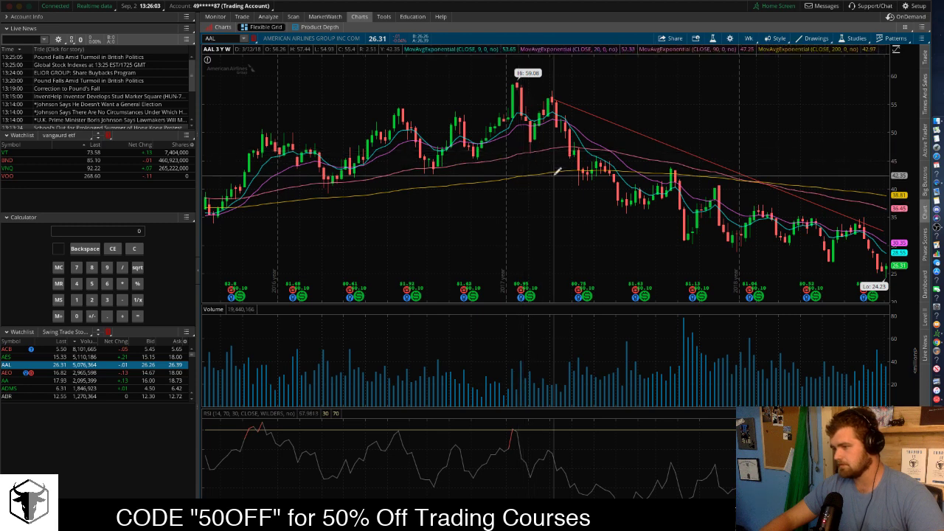
left_click_drag(559, 173, 883, 274)
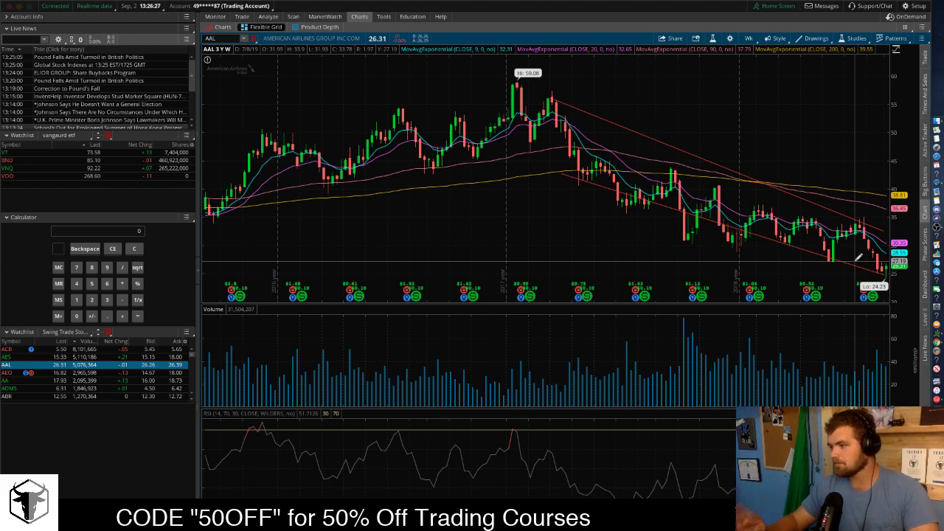
Display AEO and create an alert for a mark price at or above 24.28, near its latest swing high
left_click(7, 375)
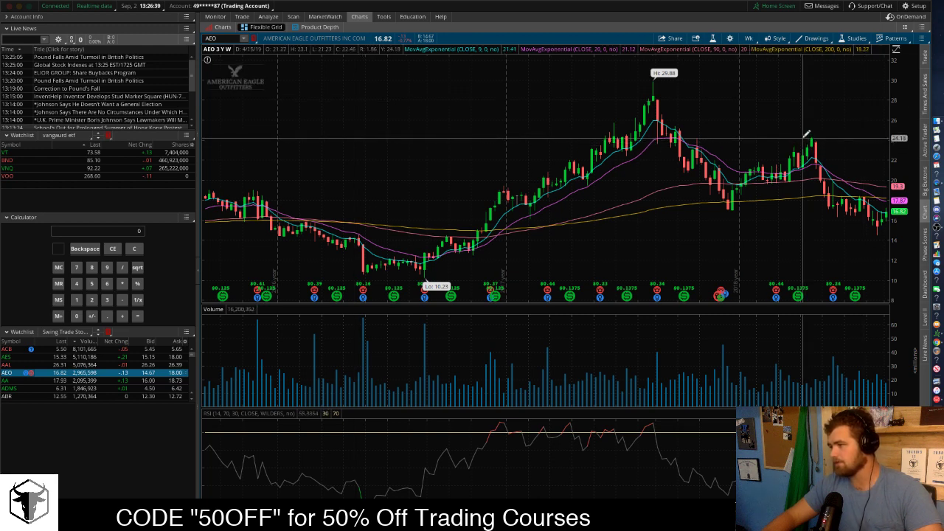
right_click(806, 133)
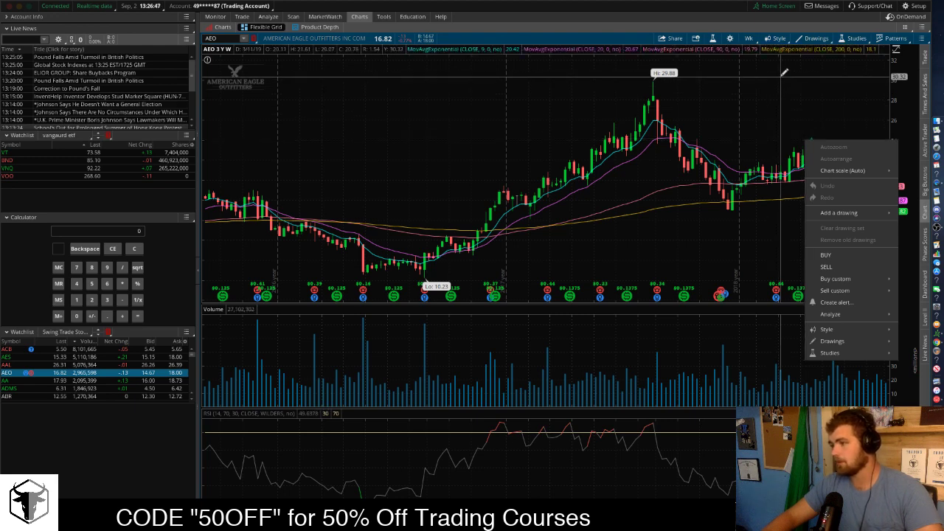
left_click(839, 301)
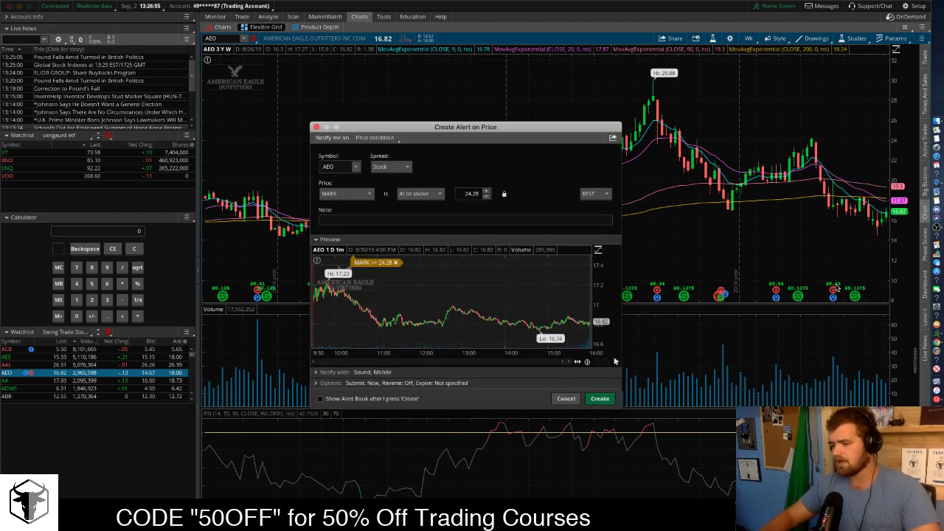
left_click(600, 399)
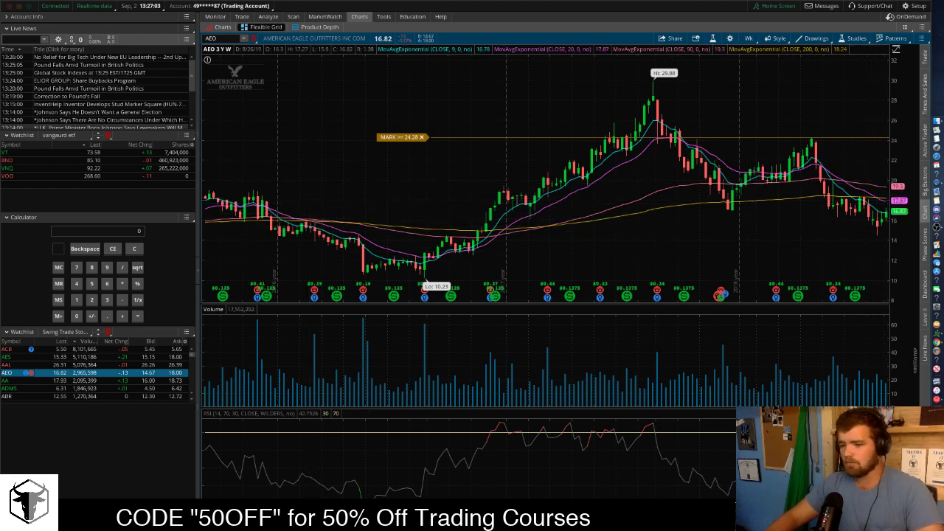
Move on through AA to ABR and create an ABR alert for a mark price at or above 11.18, near the 90-period average
left_click(16, 380)
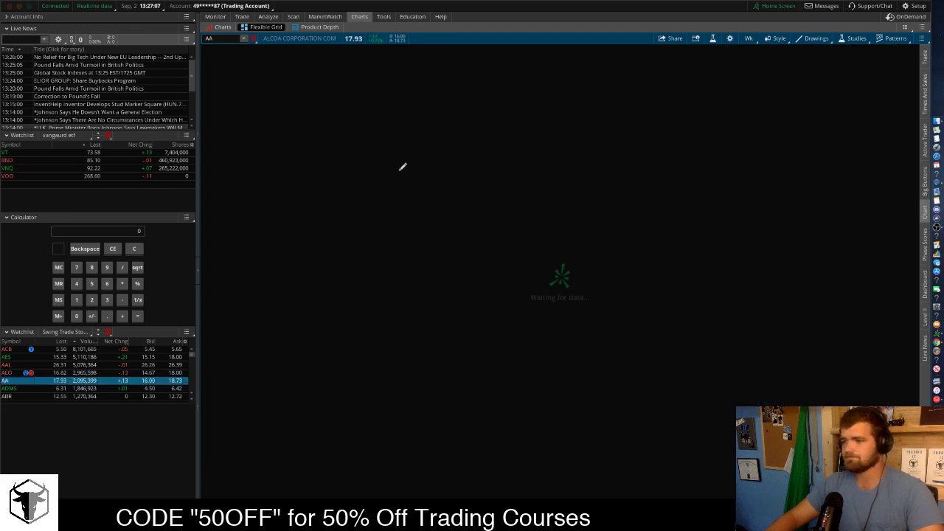
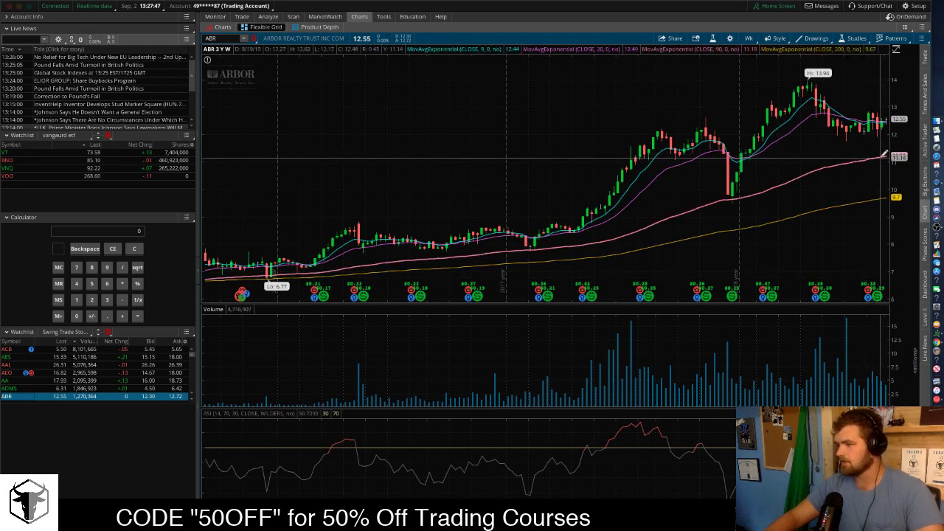
right_click(884, 154)
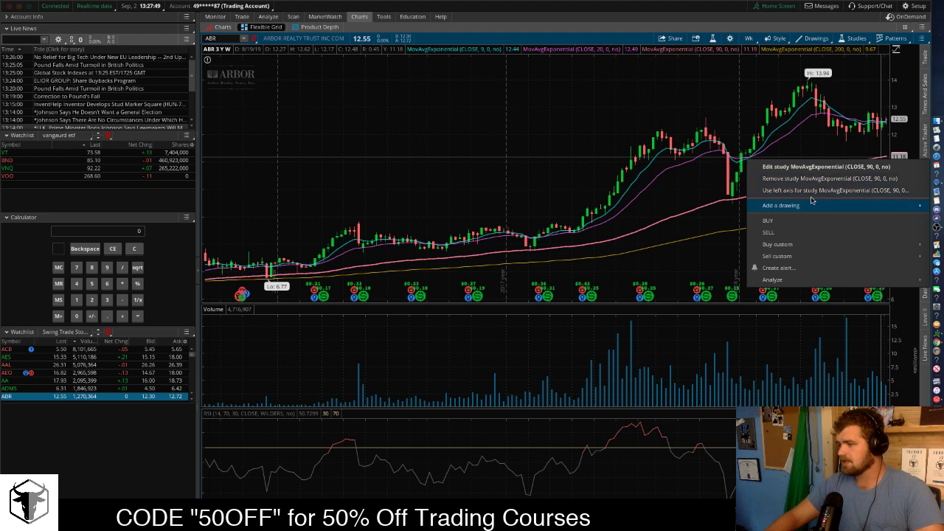
left_click(778, 267)
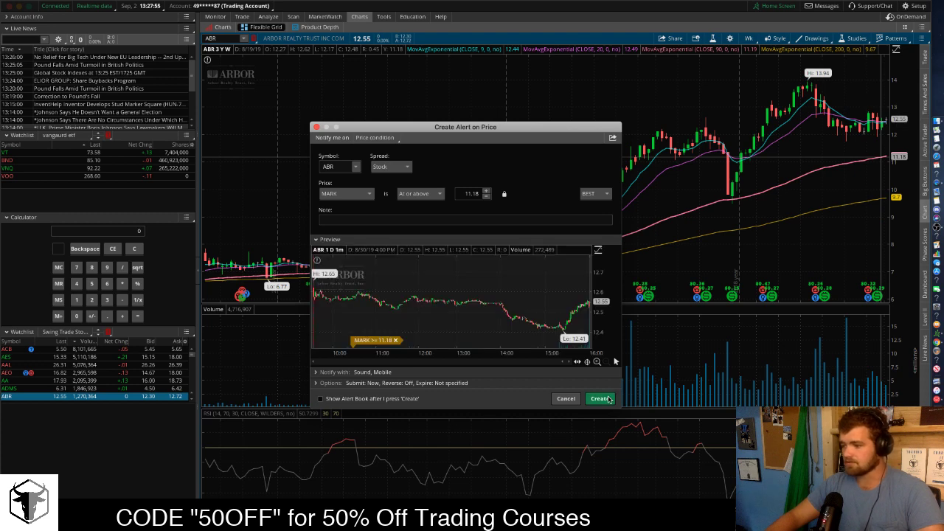
left_click(601, 398)
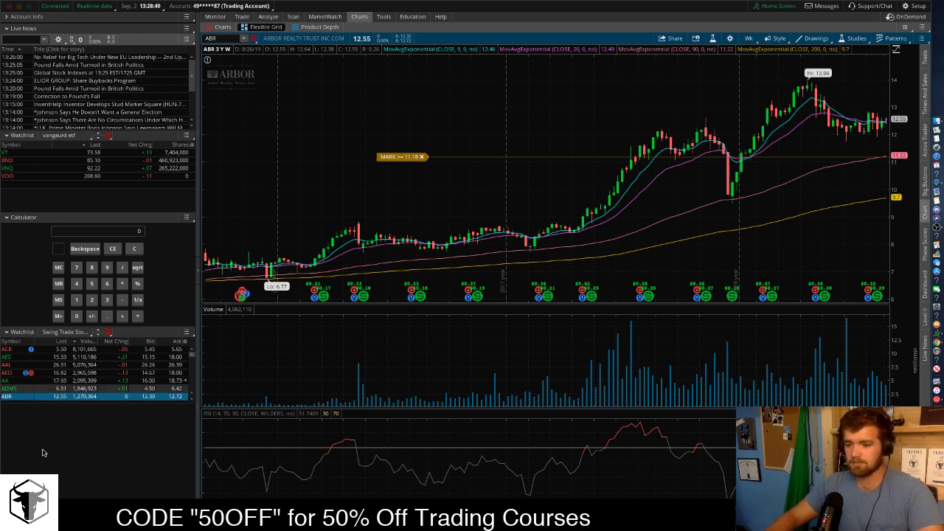
Create and save a new watchlist named "swing trade" containing ABR, replacing the vangaurd etf list in the upper watchlist
left_click(74, 136)
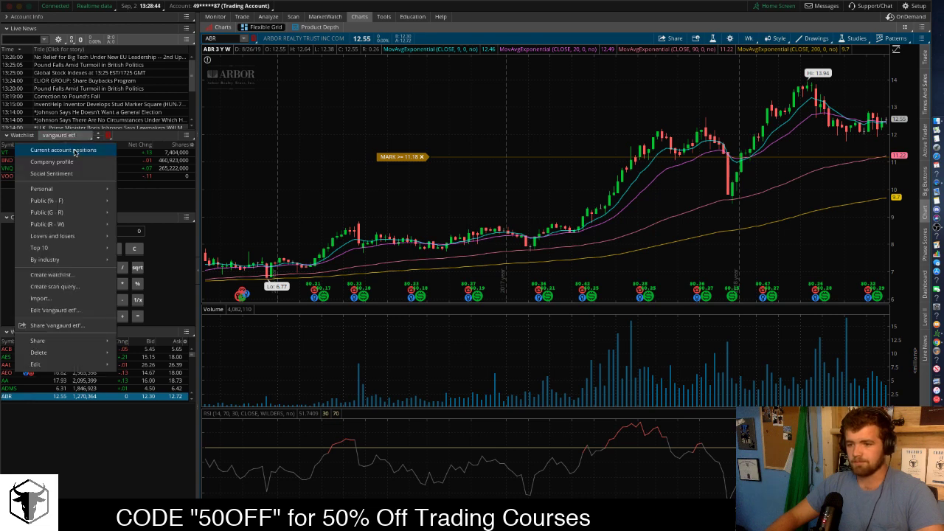
left_click(67, 275)
left_click(171, 165)
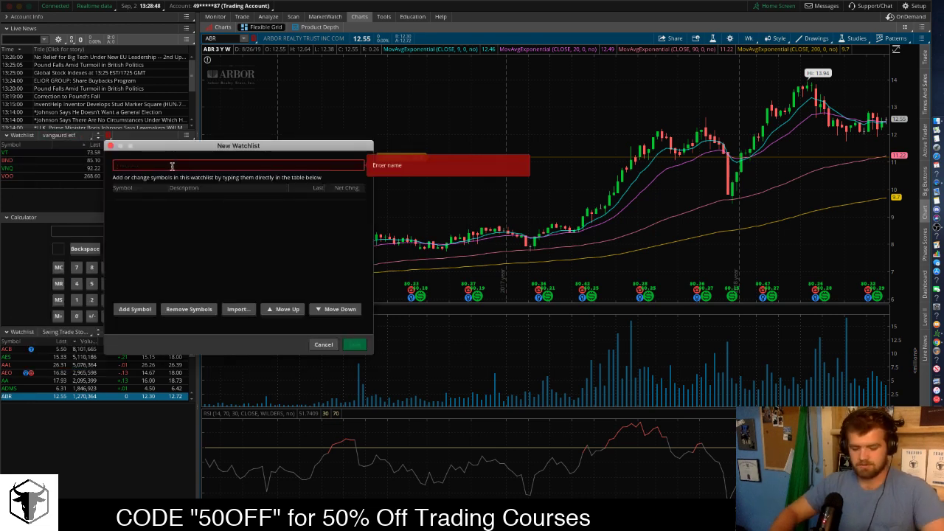
type("swing trad")
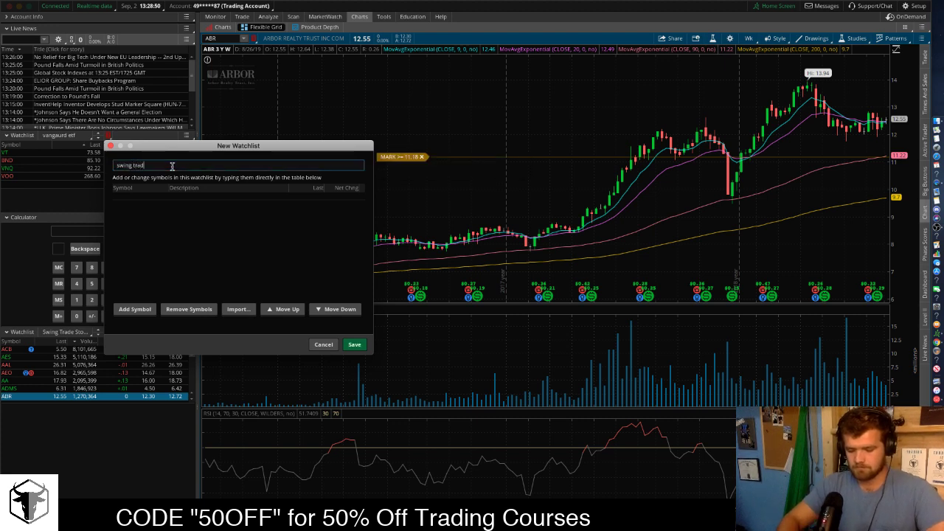
type("e")
left_click(141, 194)
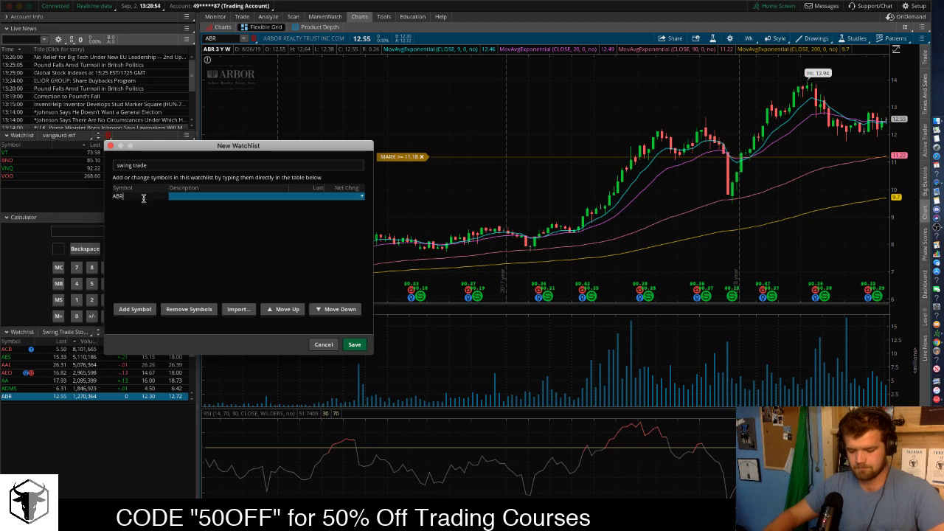
type("ABR")
key("Return")
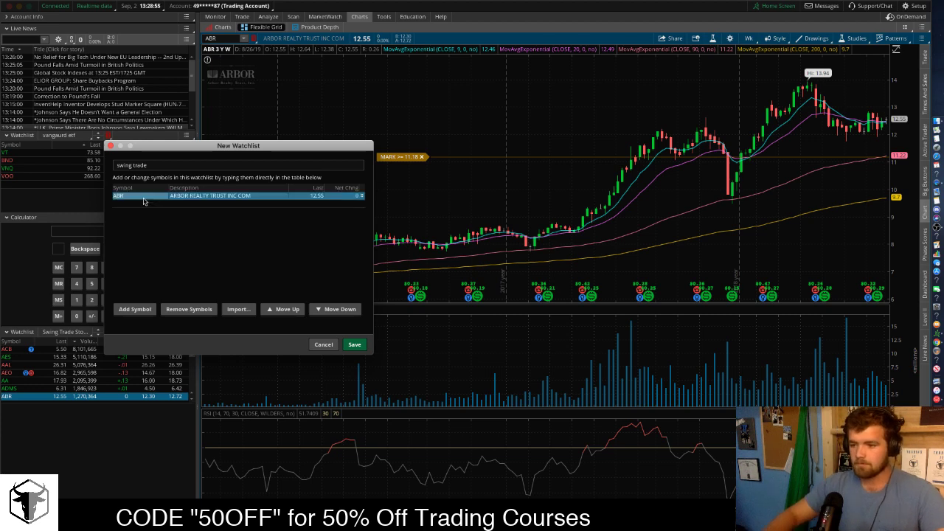
left_click(355, 345)
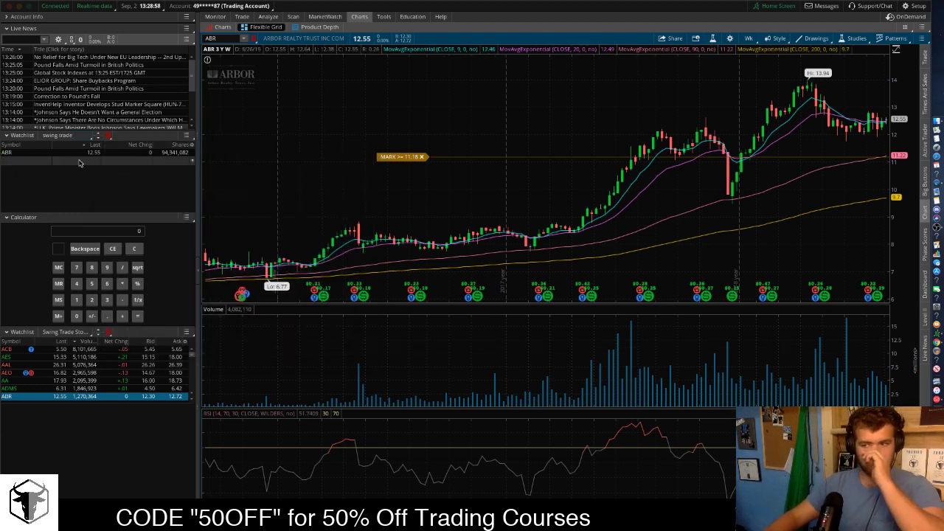
Review the weekly charts of ABB and ACCYY, the candidates that follow ABR in the Swing Trade Stocks watchlist
scroll(52, 385, "down", 2)
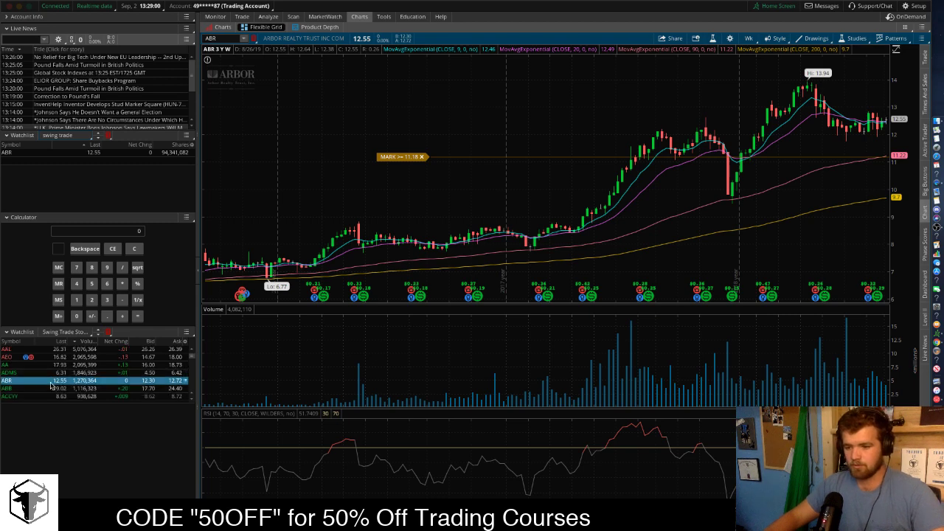
left_click(94, 389)
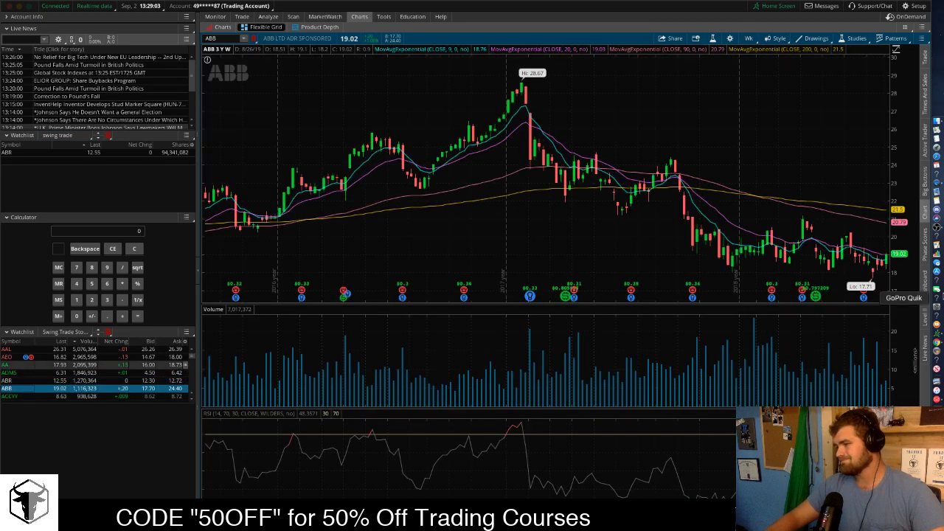
scroll(20, 399, "down", 2)
left_click(27, 380)
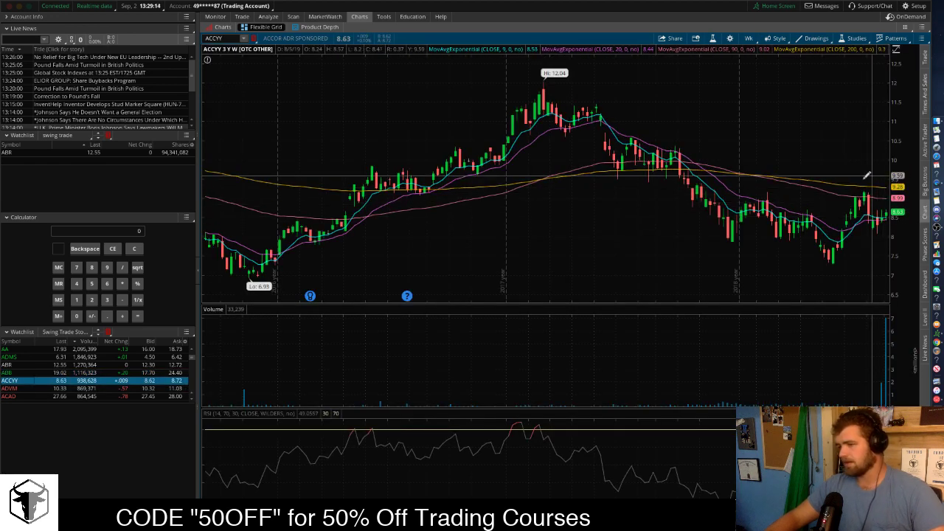
scroll(36, 400, "down", 2)
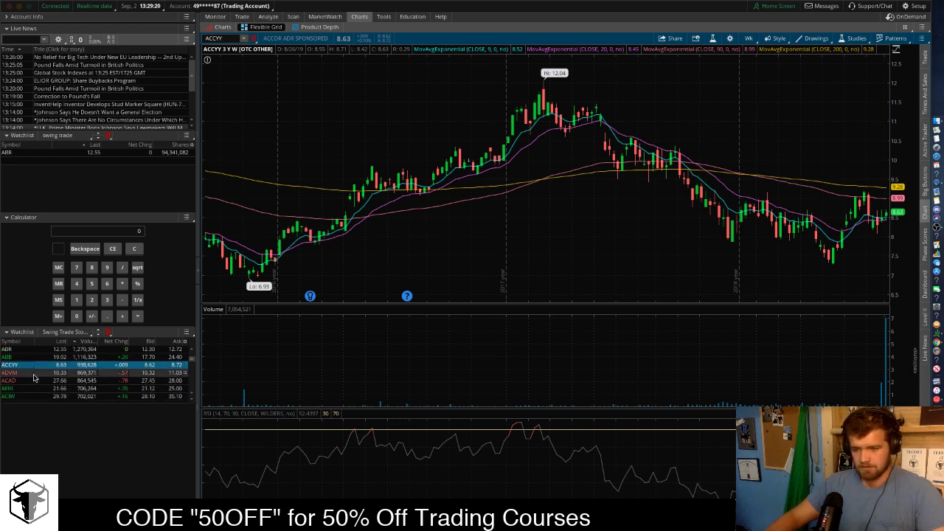
Display AERI and draw horizontal price levels at its past swing lows, at about 48.5, 38.5, 32.5 and 19.5
left_click(26, 388)
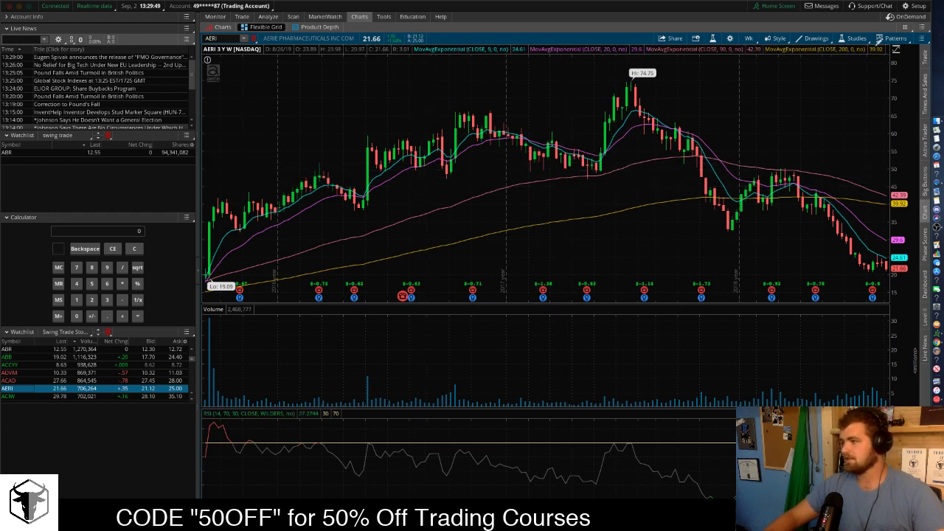
left_click(815, 39)
mouse_move(853, 105)
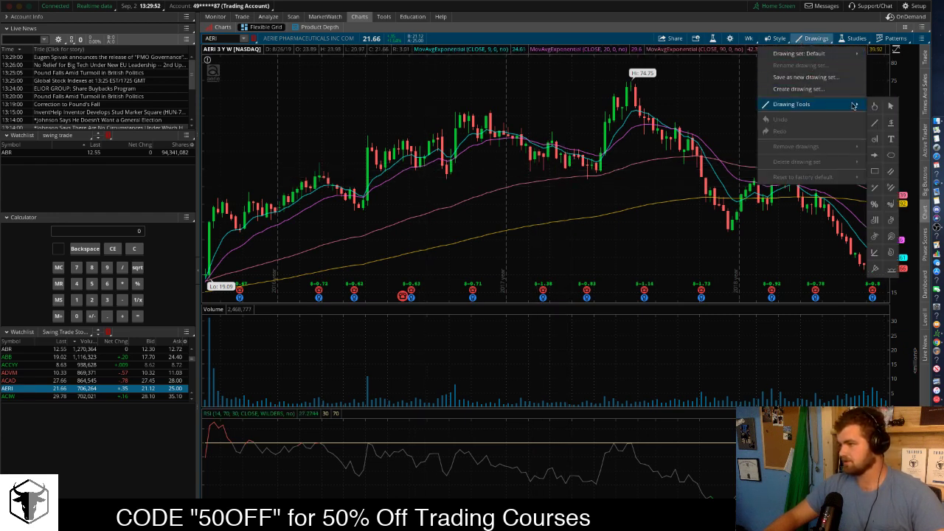
left_click(890, 123)
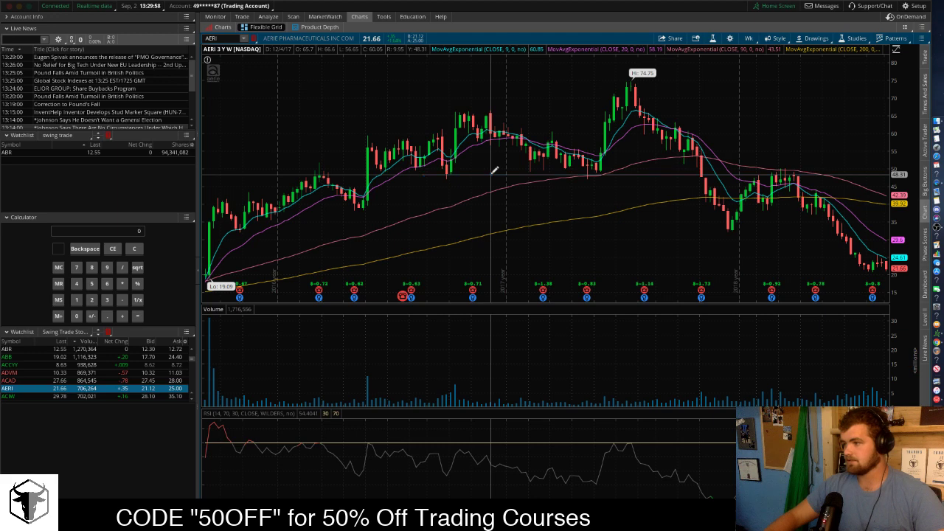
left_click(447, 174)
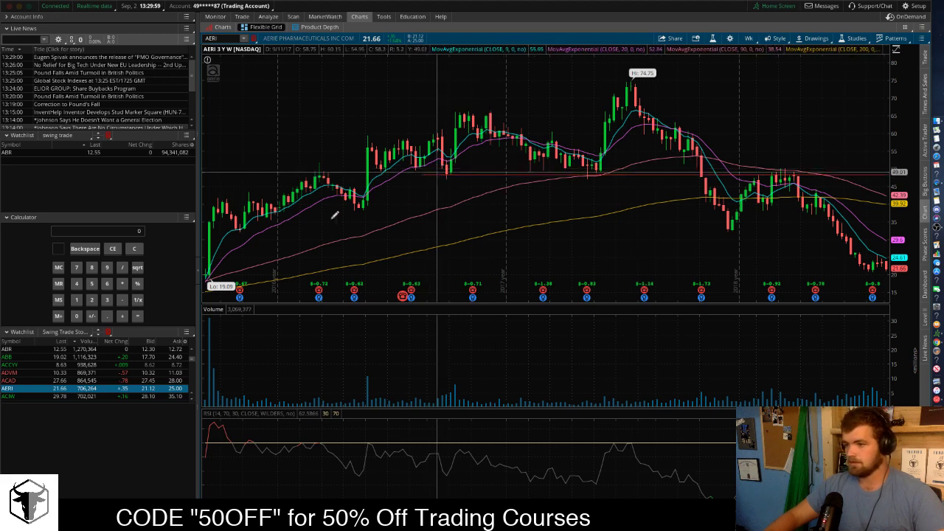
left_click(417, 210)
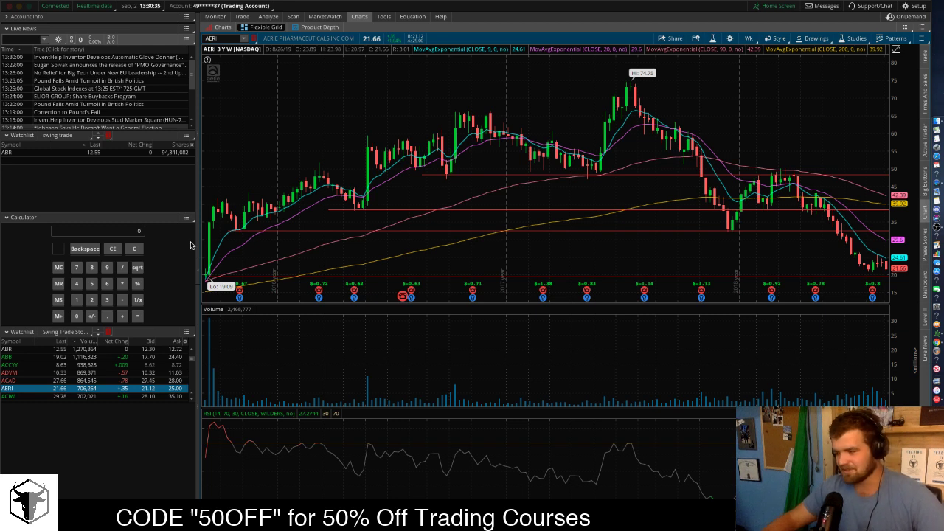
Display ACIW and create an alert for a mark price at or above 32.34
left_click(8, 397)
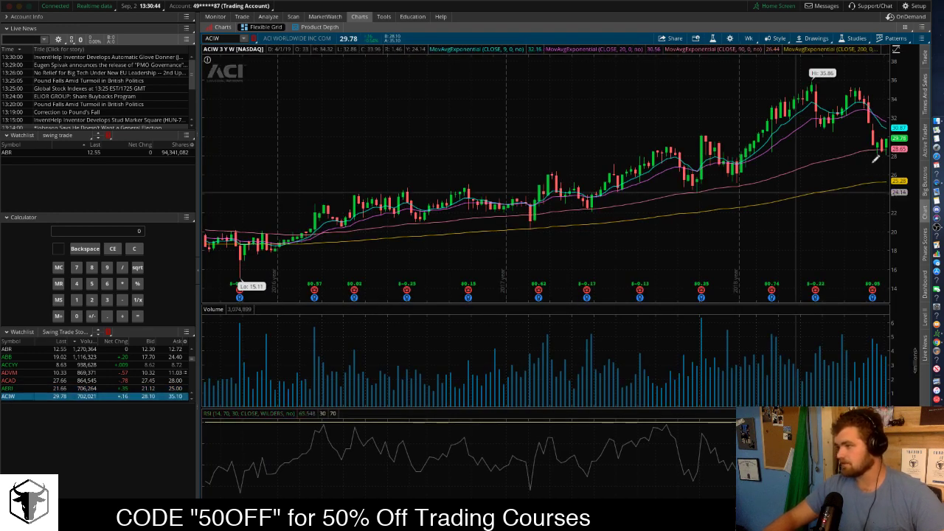
right_click(887, 111)
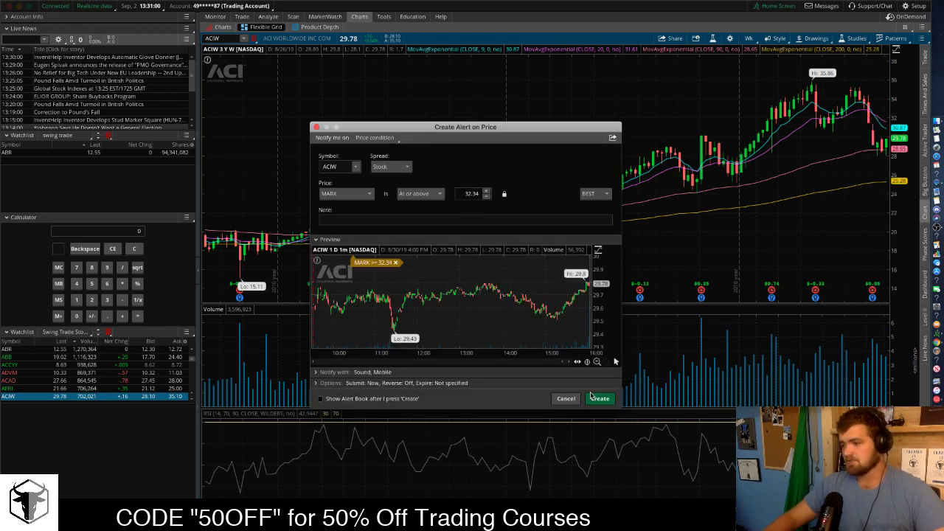
left_click(597, 399)
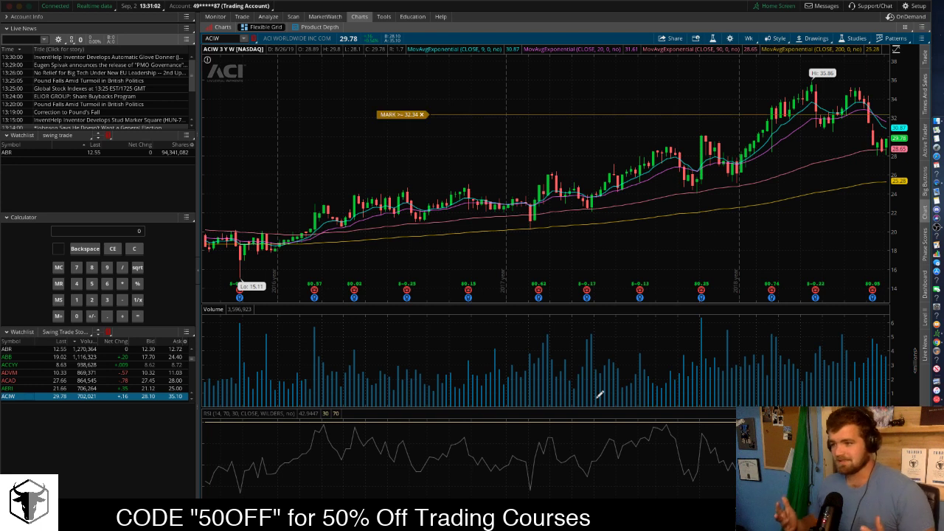